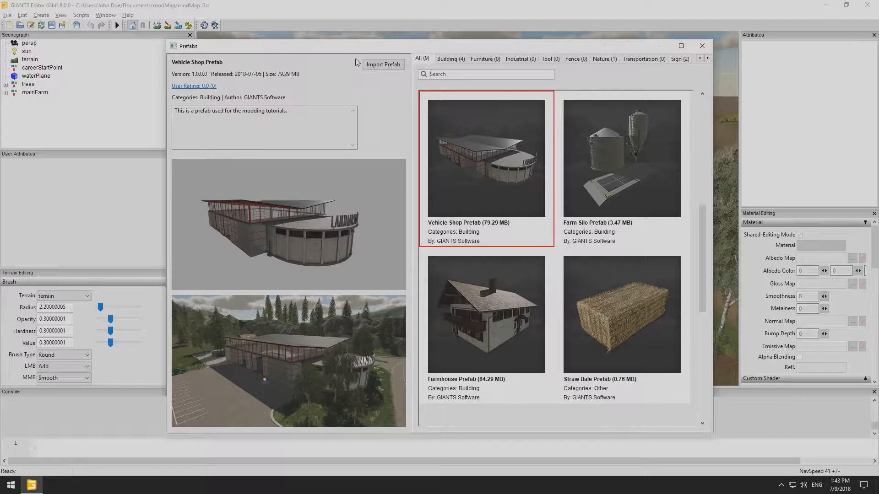
# Step: Import the Vehicle Shop prefab and place the building on the light ground patch beside the road
pyautogui.click(383, 64)
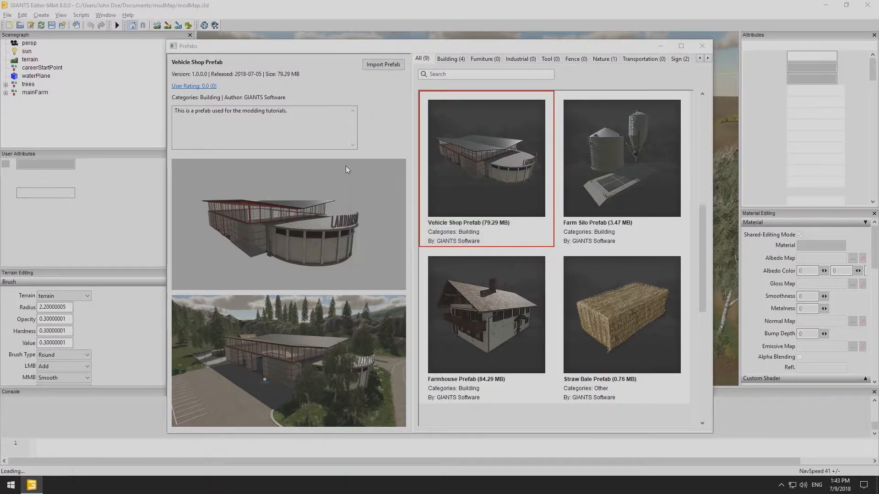
pyautogui.click(708, 42)
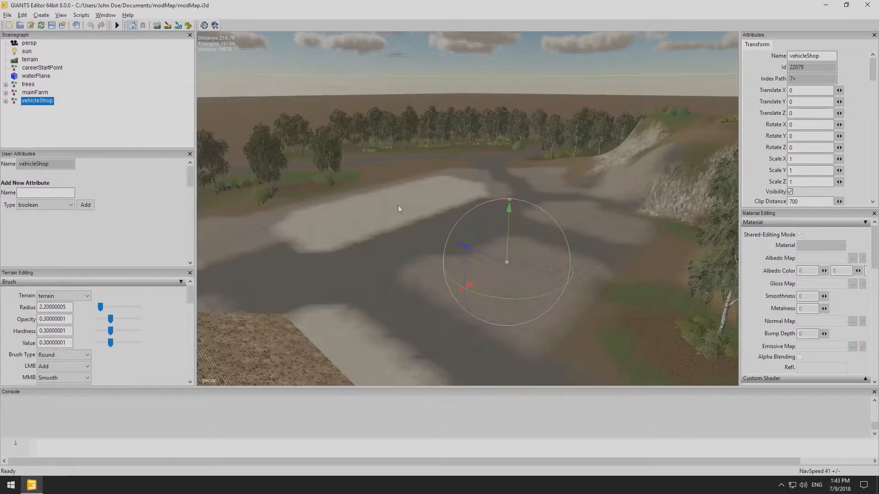
pyautogui.moveTo(396, 234); pyautogui.dragTo(274, 183)
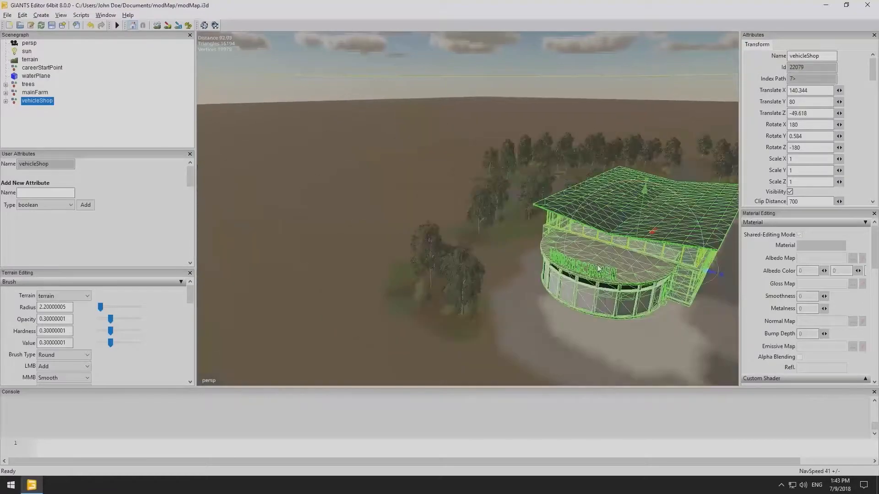
pyautogui.moveTo(604, 263); pyautogui.dragTo(578, 276)
pyautogui.keyDown('alt'); pyautogui.moveTo(577, 277); pyautogui.dragTo(374, 293); pyautogui.keyUp('alt')
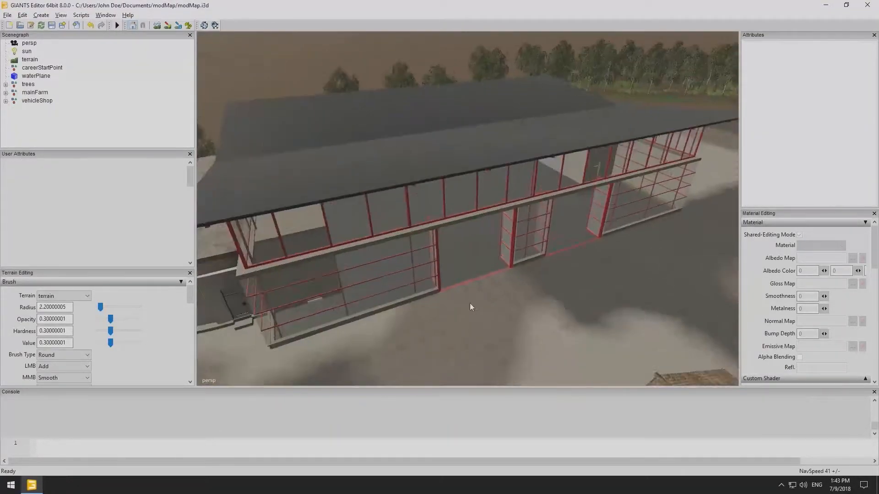
pyautogui.keyDown('alt'); pyautogui.moveTo(469, 304); pyautogui.dragTo(457, 290); pyautogui.keyUp('alt')
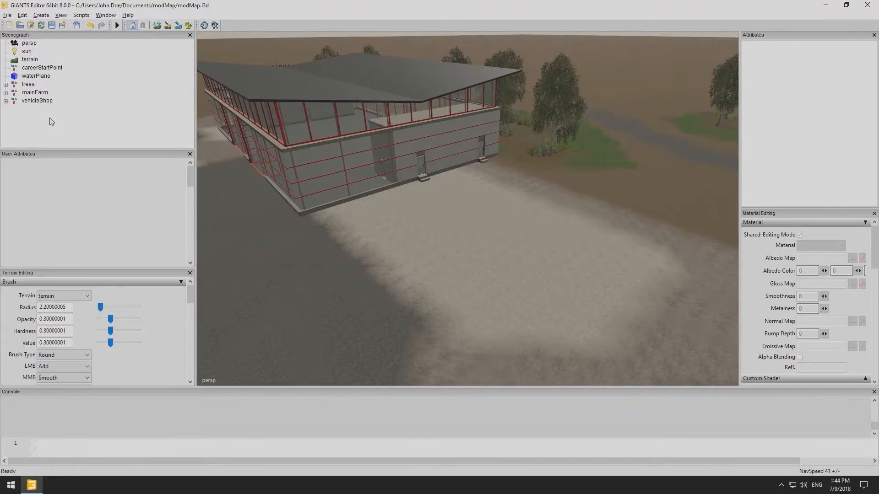
# Step: Create a transform group named shopArea and place it on the ground beside the shop wall, at about X 122.7, Y 80, Z -57.0
pyautogui.hotkey('ctrl', 'e')
pyautogui.write('shopArea')
pyautogui.press('Return')
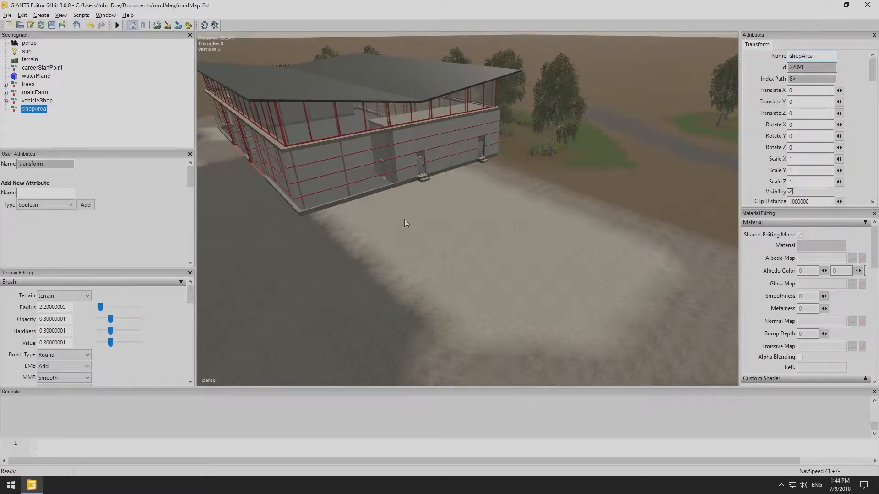
pyautogui.hotkey('ctrl', 'b')
pyautogui.keyDown('alt'); pyautogui.moveTo(316, 248); pyautogui.dragTo(356, 246, button='right'); pyautogui.keyUp('alt')
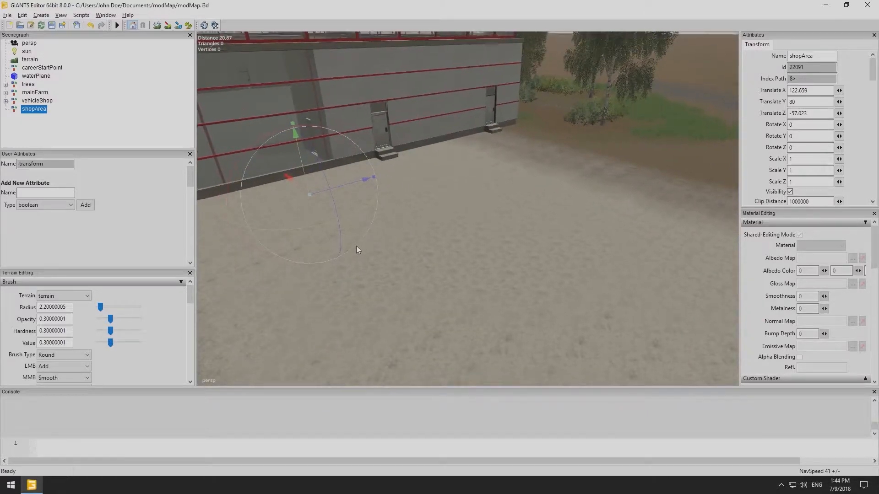
pyautogui.keyDown('alt'); pyautogui.moveTo(356, 245); pyautogui.dragTo(341, 236); pyautogui.keyUp('alt')
# Step: Create a second transform group named areaStartPoint and nest it under shopArea
pyautogui.click(65, 128)
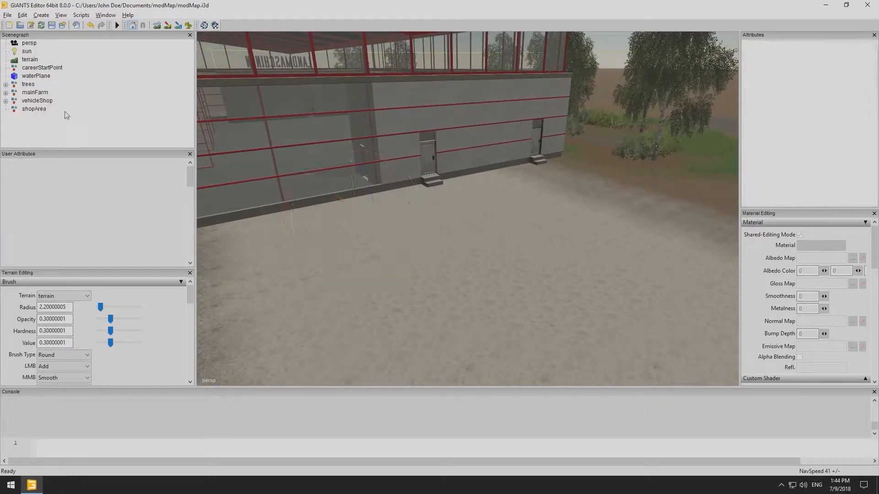
pyautogui.click(41, 15)
pyautogui.click(50, 26)
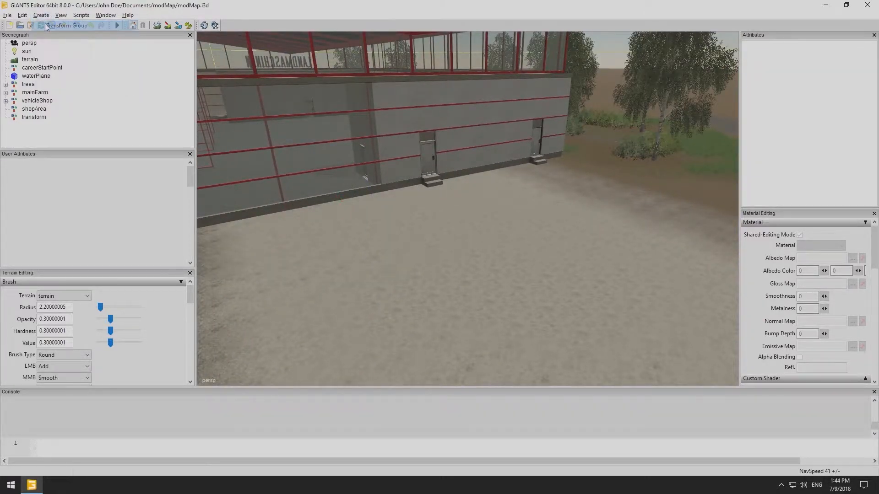
pyautogui.doubleClick(829, 55)
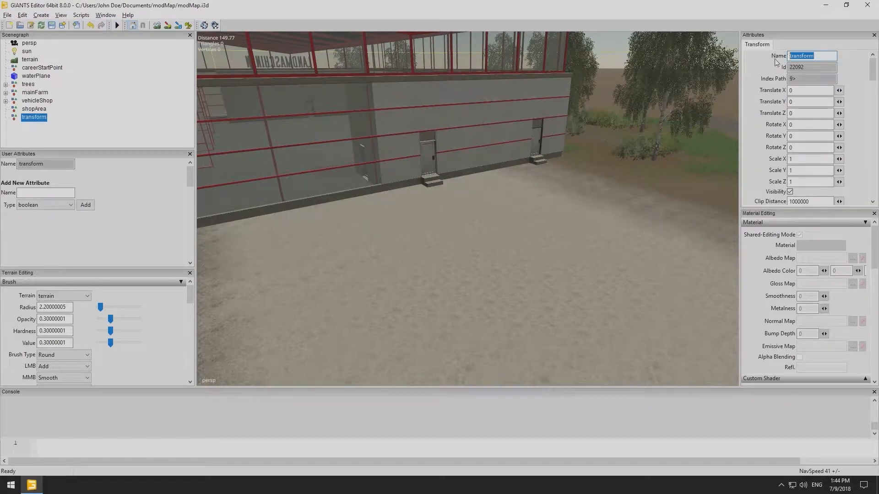
pyautogui.write('areaStartPoint')
pyautogui.moveTo(37, 117)
pyautogui.mouseDown()
pyautogui.moveTo(48, 115)
pyautogui.moveTo(41, 112)
pyautogui.mouseUp()
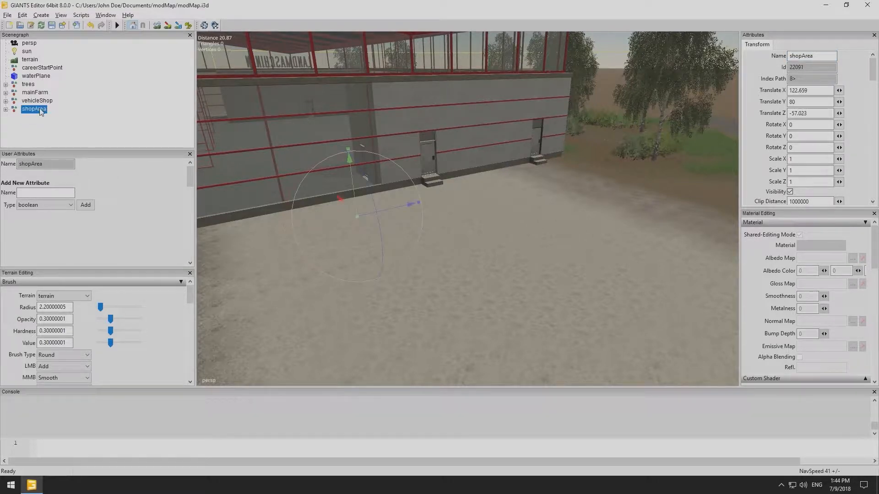
pyautogui.click(6, 109)
# Step: Reset the translation of areaStartPoint to 0 on X, Y and Z
pyautogui.click(48, 118)
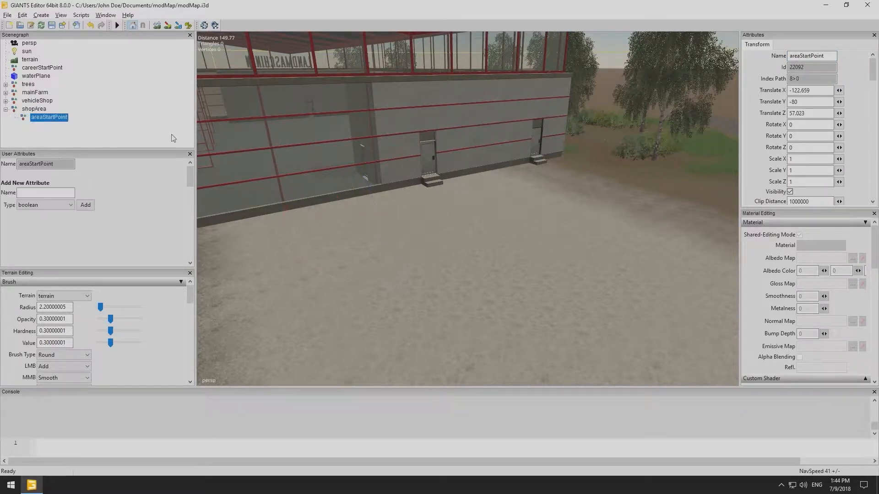
pyautogui.moveTo(812, 90); pyautogui.dragTo(784, 115)
pyautogui.write('000')
pyautogui.scroll(-3, 396, 202)
pyautogui.click(68, 141)
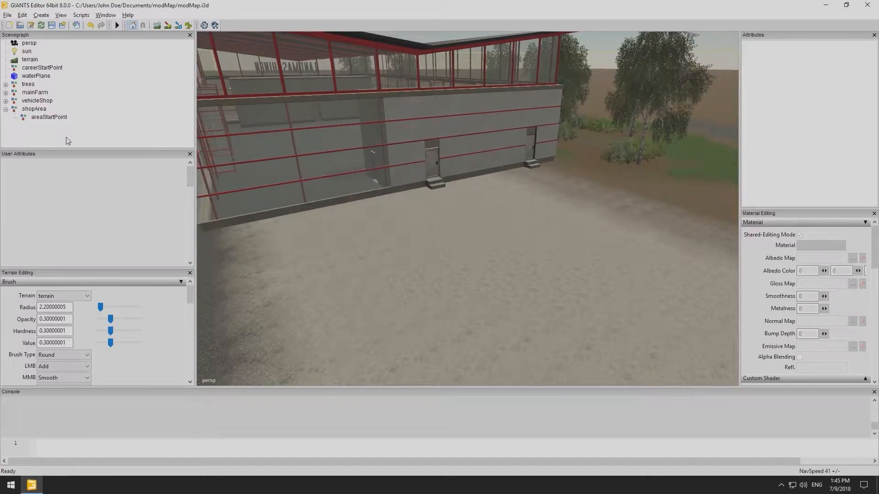
# Step: Duplicate areaStartPoint as its own child and name the copy areaEndPoint
pyautogui.click(61, 119)
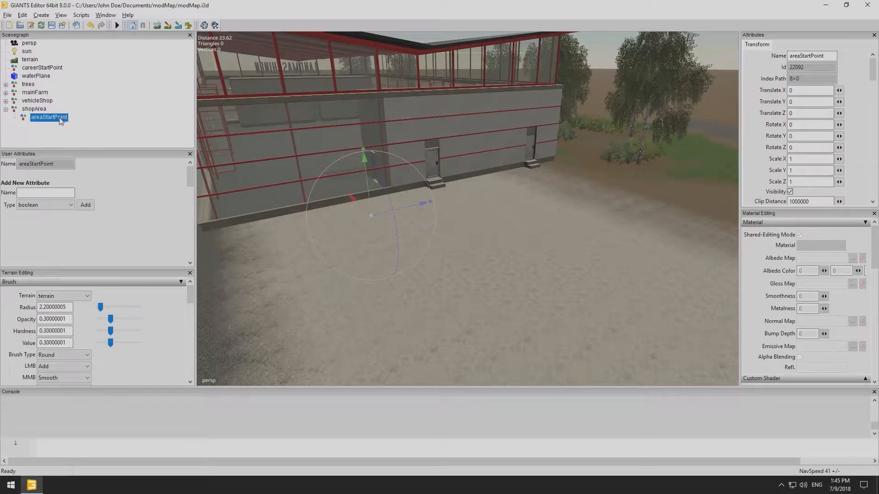
pyautogui.hotkey('ctrl', 'd')
pyautogui.doubleClick(802, 55)
pyautogui.write('a')
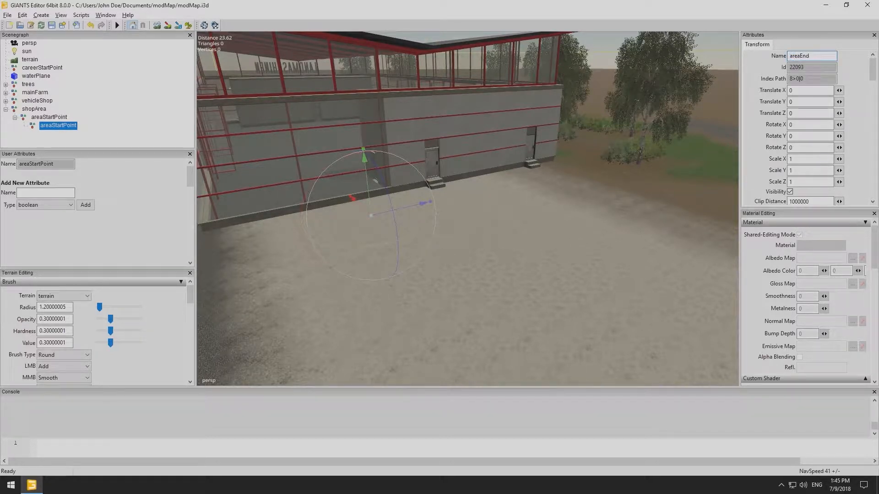
pyautogui.write('reaEndPoint')
pyautogui.press('Return')
pyautogui.press('Up')
# Step: Move areaEndPoint along the X axis to about -30.95, at the far end of the parking area
pyautogui.click(55, 126)
pyautogui.keyDown('alt'); pyautogui.moveTo(542, 245); pyautogui.dragTo(479, 246, button='right'); pyautogui.keyUp('alt')
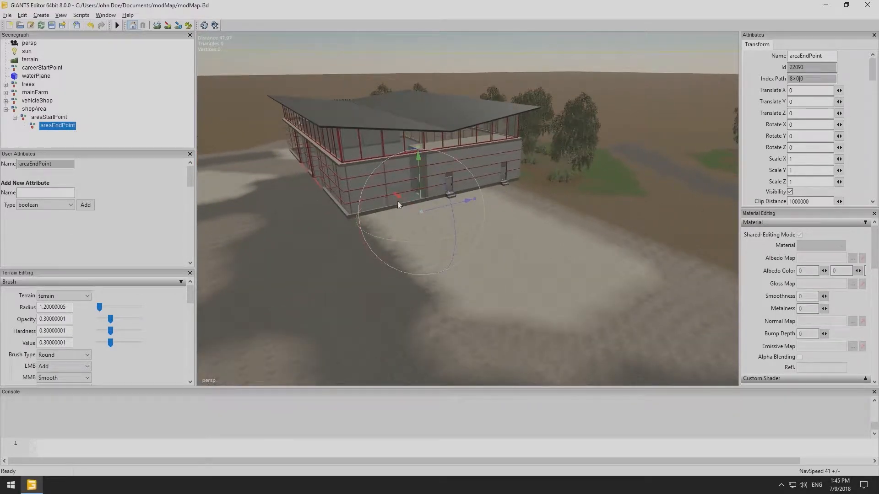
pyautogui.moveTo(403, 200); pyautogui.dragTo(664, 300)
pyautogui.moveTo(664, 301)
pyautogui.keyDown('alt'); pyautogui.mouseDown(button='middle')
pyautogui.moveTo(626, 276)
pyautogui.moveTo(657, 290)
pyautogui.mouseUp(button='middle'); pyautogui.keyUp('alt')
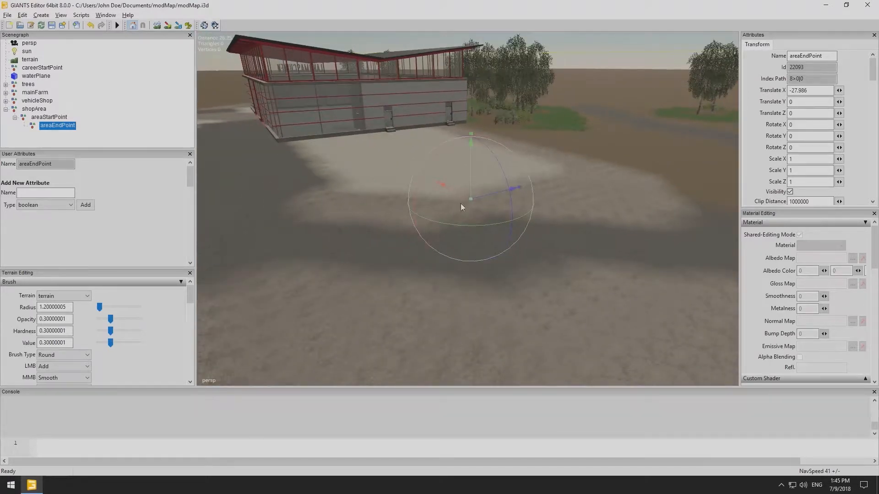
pyautogui.moveTo(454, 192); pyautogui.dragTo(492, 216)
pyautogui.keyDown('alt'); pyautogui.moveTo(316, 184); pyautogui.dragTo(167, 156, button='middle'); pyautogui.keyUp('alt')
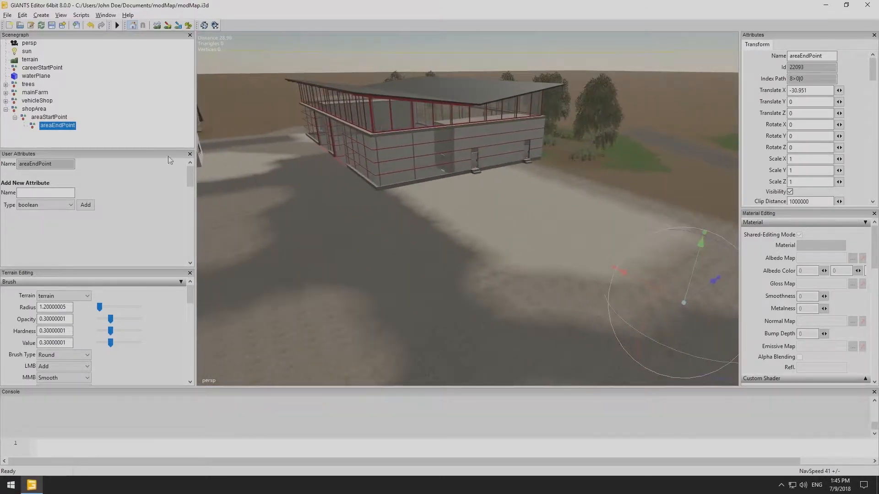
# Step: Add an onCreate user attribute to areaStartPoint
pyautogui.click(54, 118)
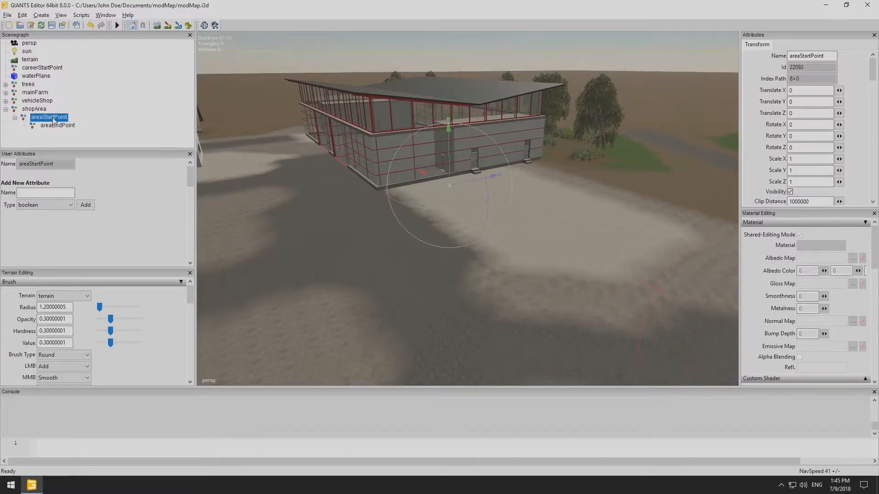
pyautogui.click(55, 207)
pyautogui.click(35, 242)
pyautogui.click(43, 192)
pyautogui.click(90, 204)
# Step: Set the onCreate attribute of areaStartPoint to BaseMission.onCreateStoreSpawnPlace
pyautogui.click(48, 184)
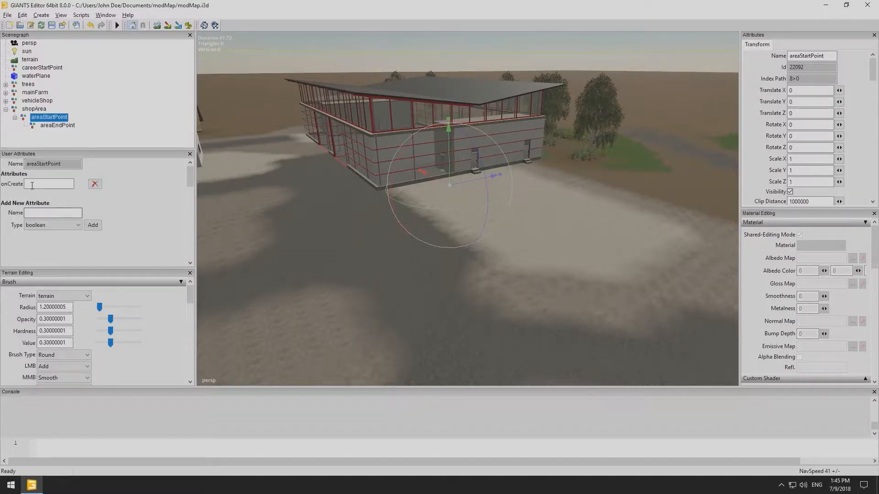
pyautogui.write('BaseMi')
pyautogui.write('ssion.onCreateStoreSt')
pyautogui.write('awnPla')
pyautogui.write('ce')
pyautogui.click(118, 135)
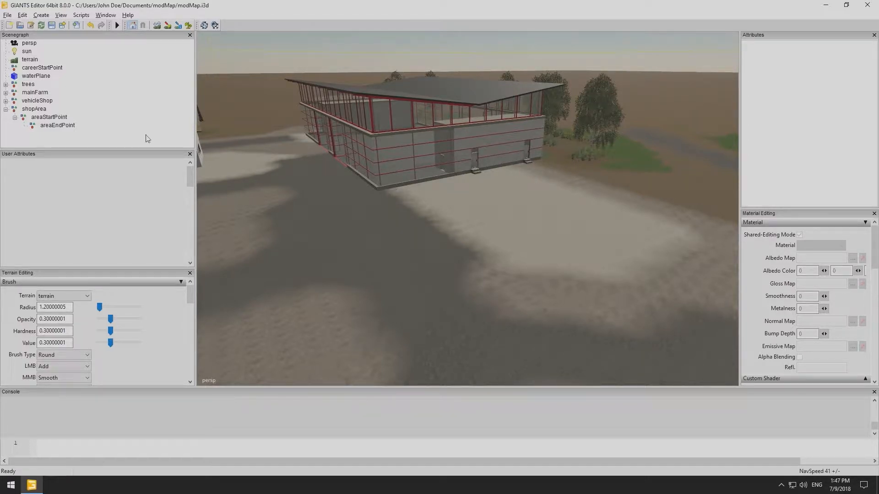
# Step: Import the Vehicle Shop Trigger prefab into the map from the prefab library
pyautogui.keyDown('alt'); pyautogui.moveTo(378, 191); pyautogui.dragTo(433, 210); pyautogui.keyUp('alt')
pyautogui.keyDown('alt'); pyautogui.moveTo(396, 204); pyautogui.dragTo(451, 196, button='right'); pyautogui.keyUp('alt')
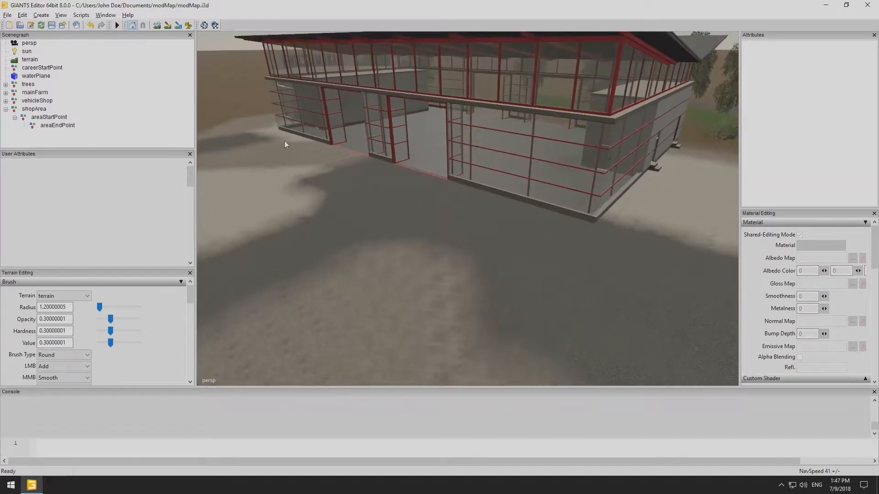
pyautogui.click(105, 15)
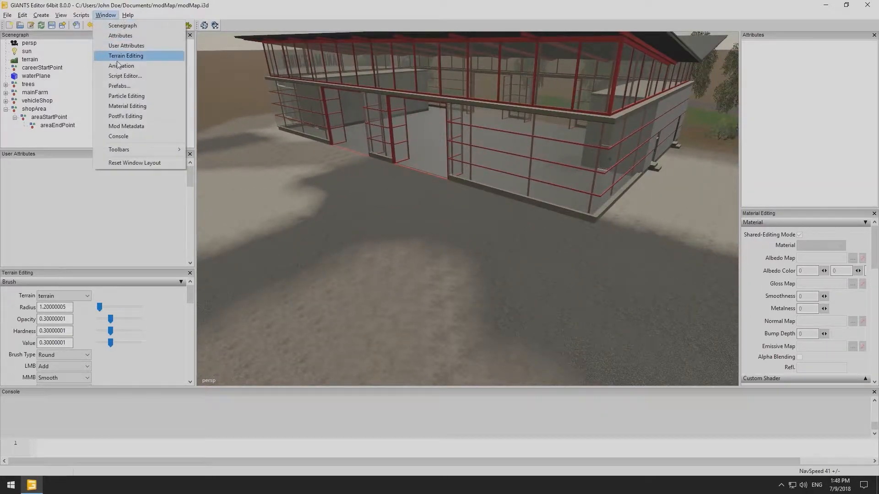
pyautogui.click(122, 87)
pyautogui.scroll(-5, 526, 197)
pyautogui.scroll(5, 526, 195)
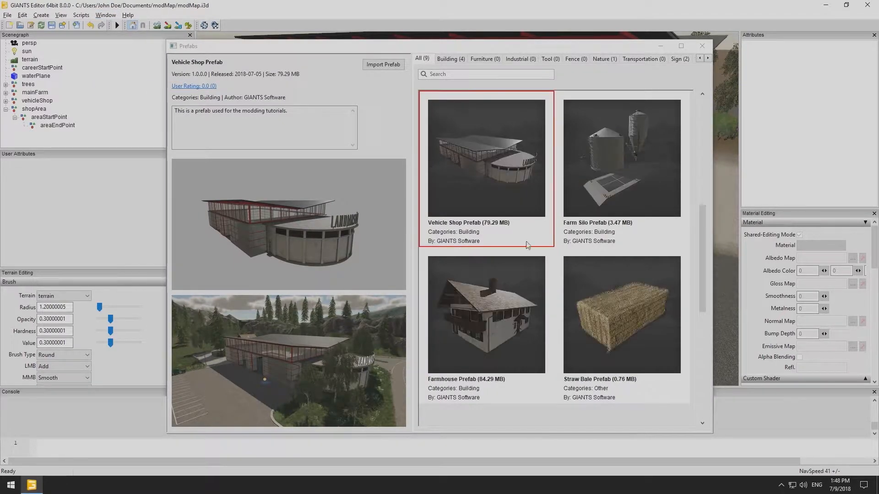
pyautogui.scroll(-3, 622, 312)
pyautogui.click(621, 313)
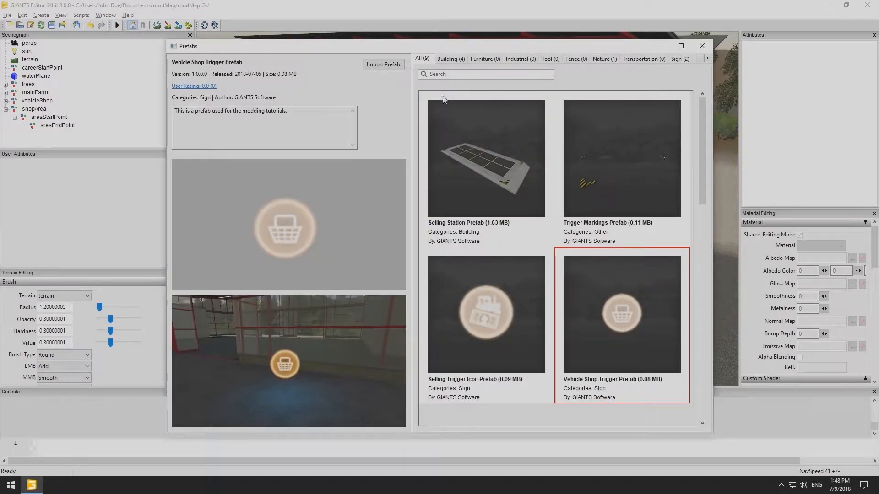
pyautogui.click(386, 64)
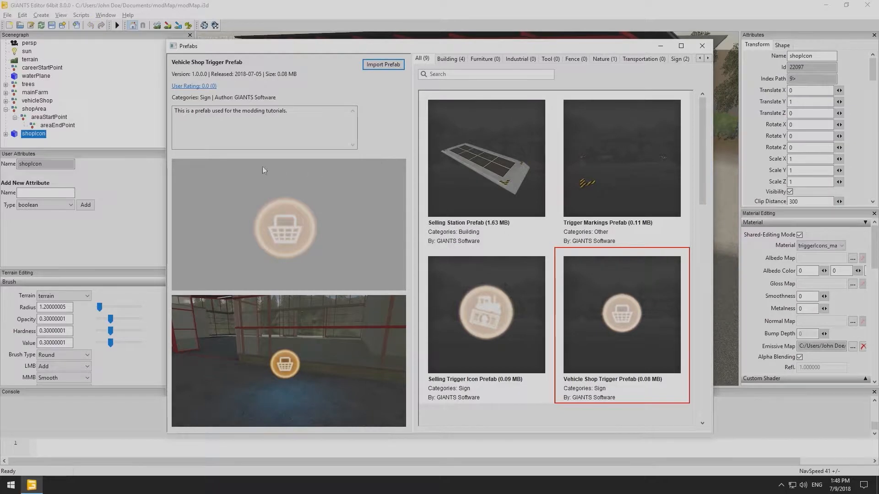
pyautogui.click(701, 46)
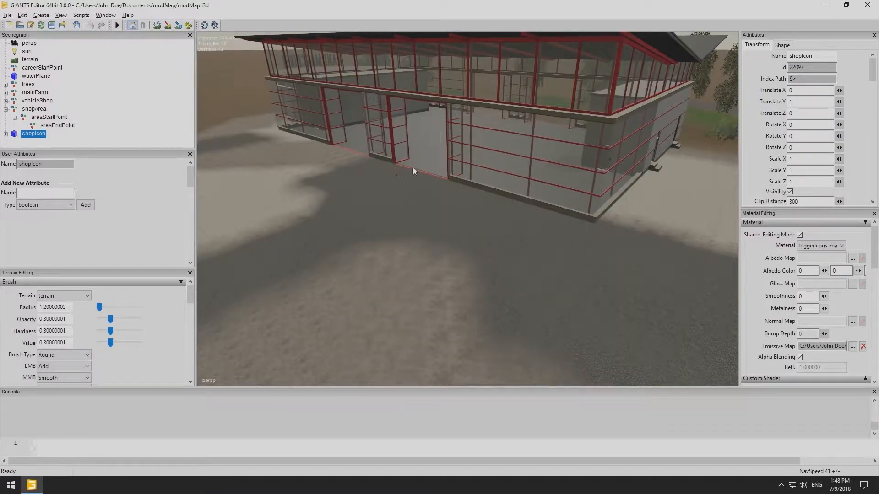
# Step: Place shopIcon inside the shop building and raise it above the floor, at about X 156.0, Y 80.9, Z -59.5
pyautogui.click(424, 148)
pyautogui.scroll(5, 451, 157)
pyautogui.keyDown('alt'); pyautogui.moveTo(451, 160); pyautogui.dragTo(359, 147); pyautogui.keyUp('alt')
pyautogui.scroll(3, 359, 148)
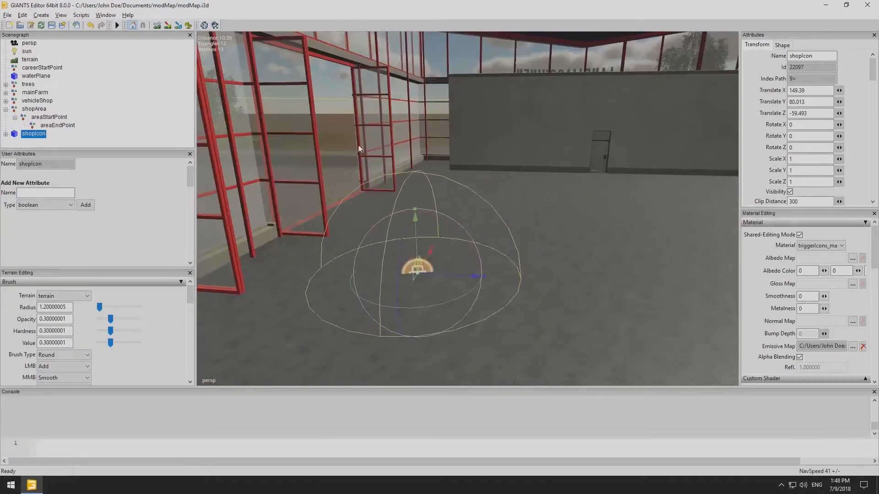
pyautogui.moveTo(416, 212); pyautogui.dragTo(489, 255)
pyautogui.scroll(-5, 474, 258)
pyautogui.scroll(6, 377, 259)
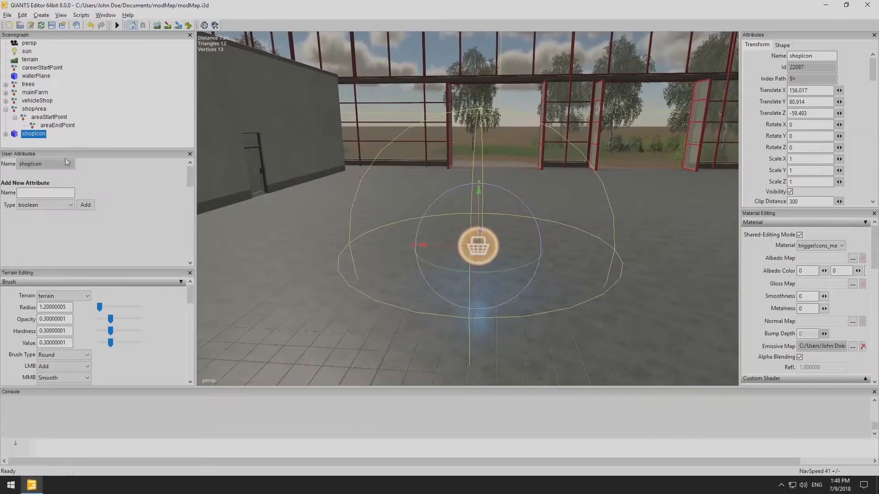
# Step: Create a cube primitive, place it on the floor beside the shop icon and raise it to about Y 80.87
pyautogui.click(81, 139)
pyautogui.click(41, 15)
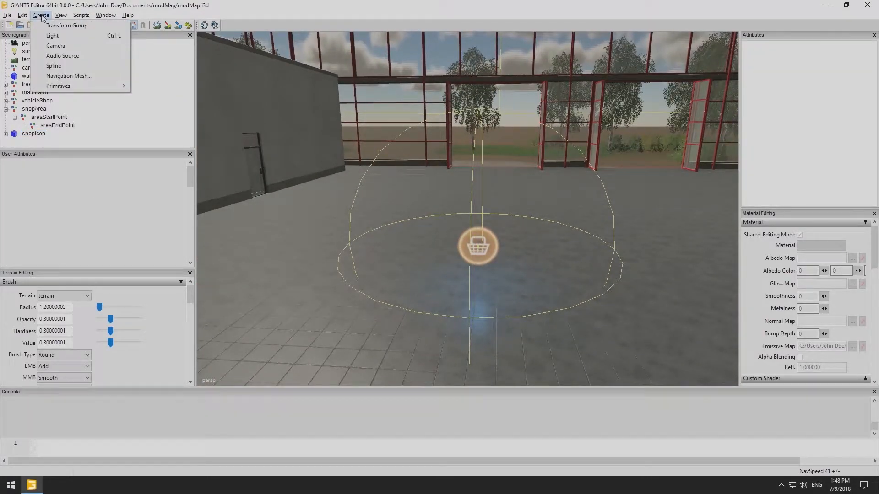
pyautogui.moveTo(60, 87)
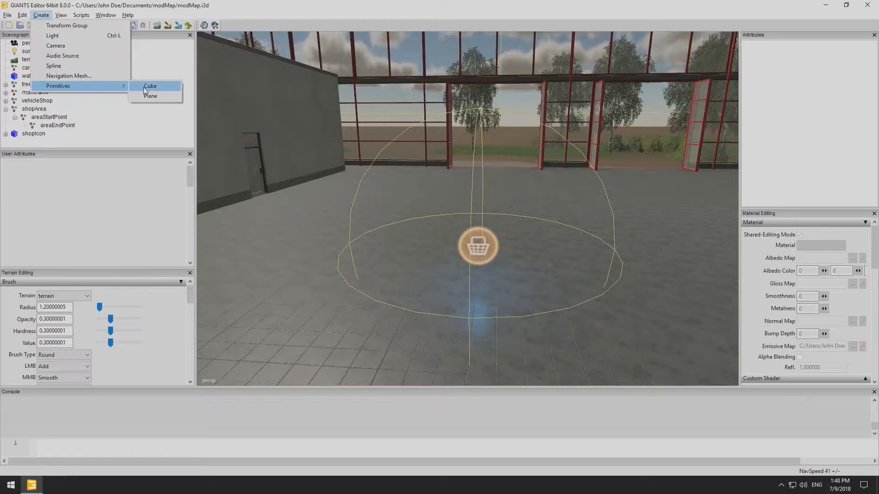
pyautogui.click(145, 86)
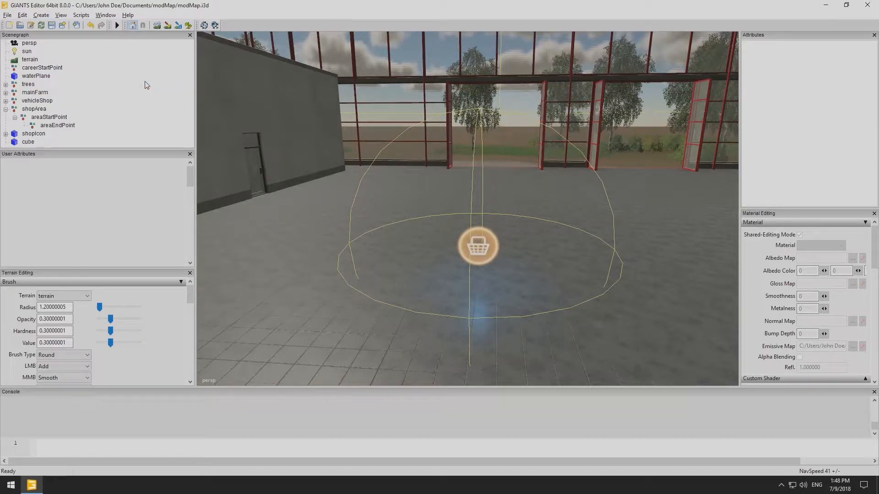
pyautogui.click(28, 142)
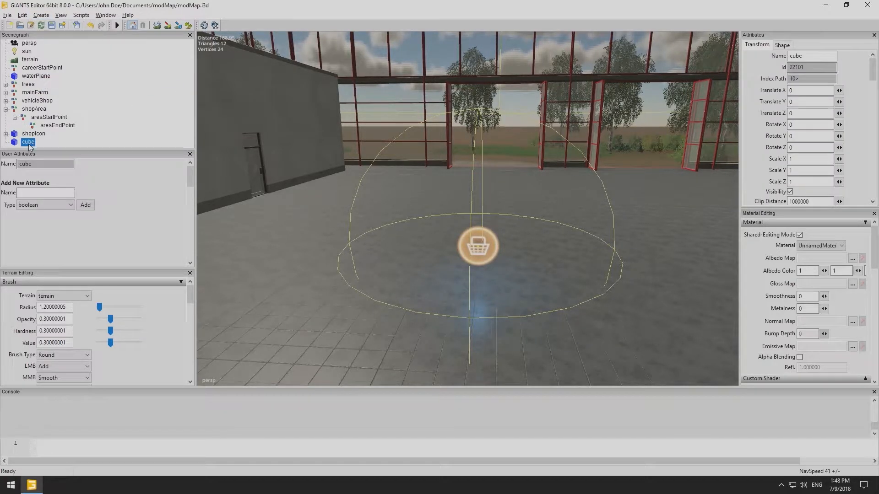
pyautogui.hotkey('ctrl', 'b')
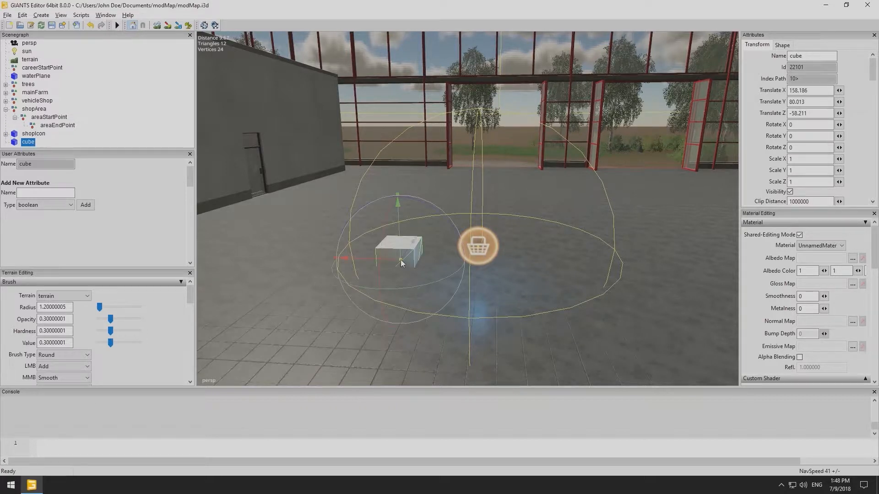
pyautogui.moveTo(399, 224); pyautogui.dragTo(404, 187)
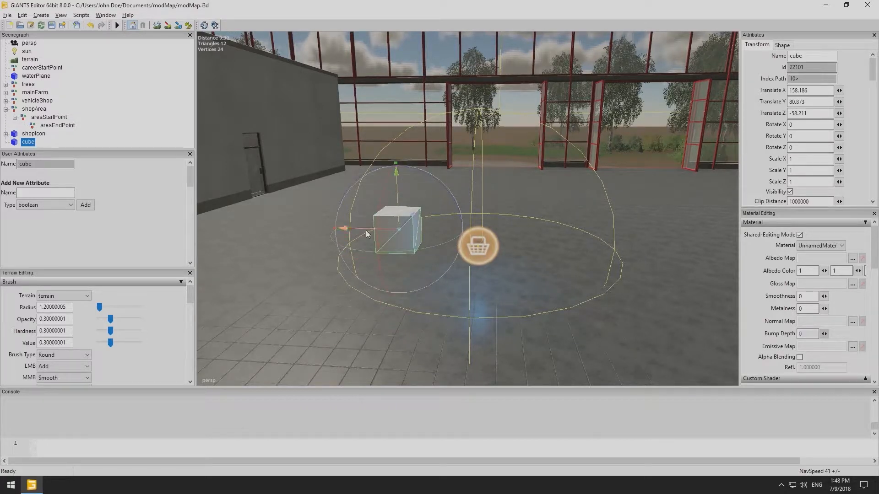
# Step: Move the cube over the shop icon at about X 156.0, Z -59.4 and rename it vehicleShopTrigger
pyautogui.moveTo(366, 230); pyautogui.dragTo(474, 276)
pyautogui.moveTo(447, 247); pyautogui.dragTo(443, 246)
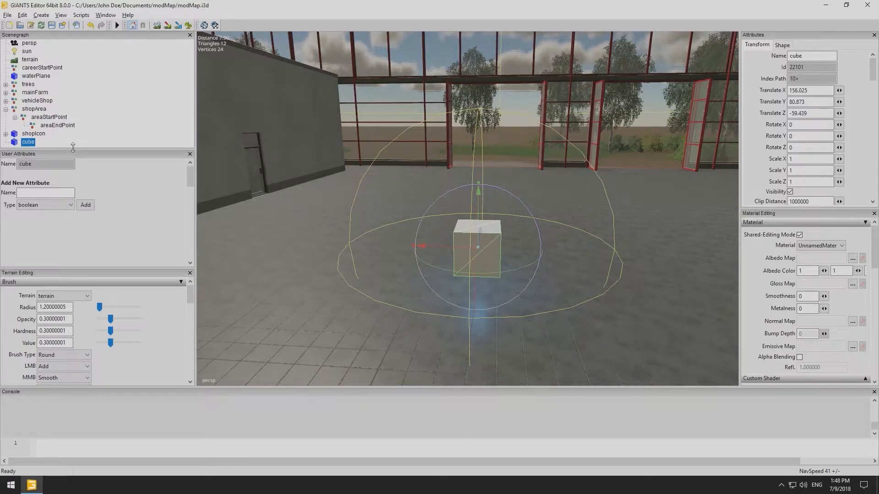
pyautogui.doubleClick(793, 56)
pyautogui.write('vehicleShopTrigger')
pyautogui.press('Return')
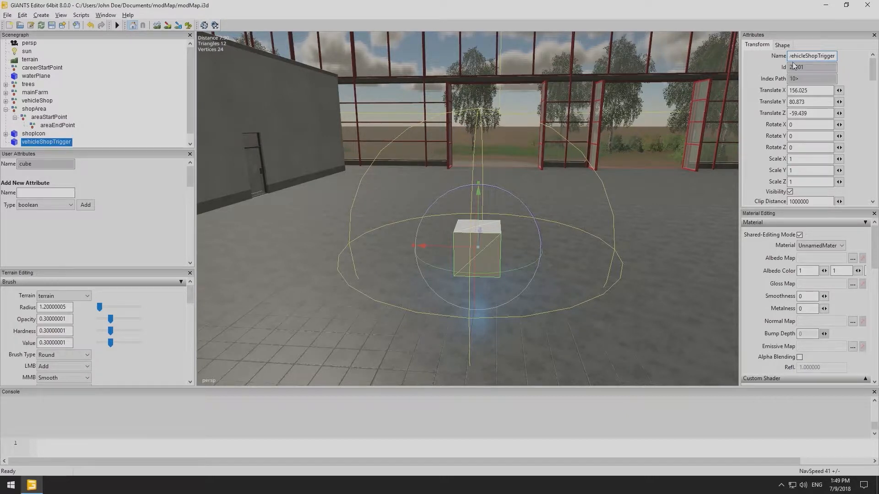
# Step: Parent shopIcon under vehicleShopTrigger in the scenegraph
pyautogui.scroll(-1, 37, 123)
pyautogui.click(33, 126)
pyautogui.moveTo(33, 128); pyautogui.dragTo(41, 134)
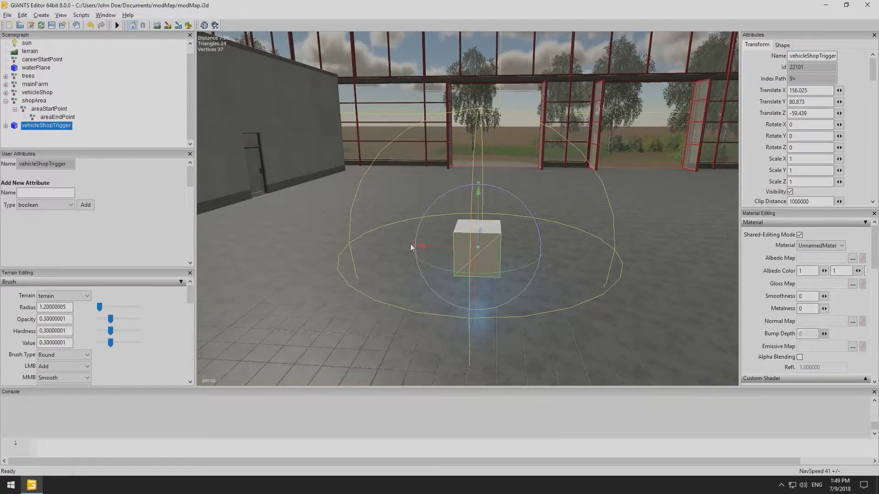
# Step: Scale vehicleShopTrigger to about 1.18 in X and 1.30 in Z, and freeze its scale transformation
pyautogui.moveTo(411, 245); pyautogui.dragTo(426, 245)
pyautogui.moveTo(479, 228); pyautogui.dragTo(503, 221)
pyautogui.rightClick(35, 124)
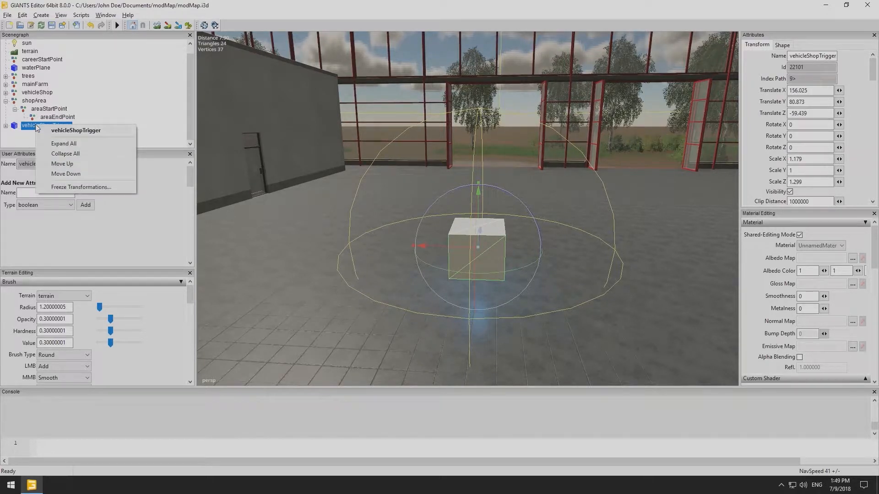
pyautogui.click(67, 187)
pyautogui.click(43, 74)
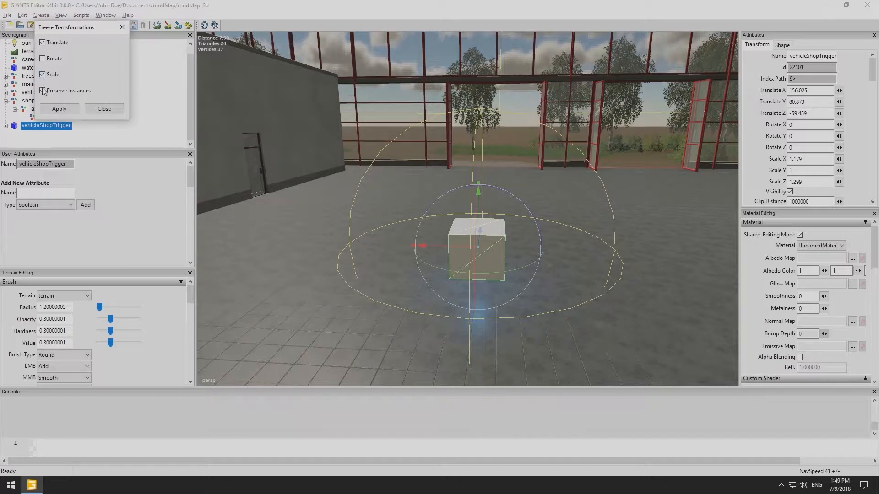
pyautogui.click(59, 109)
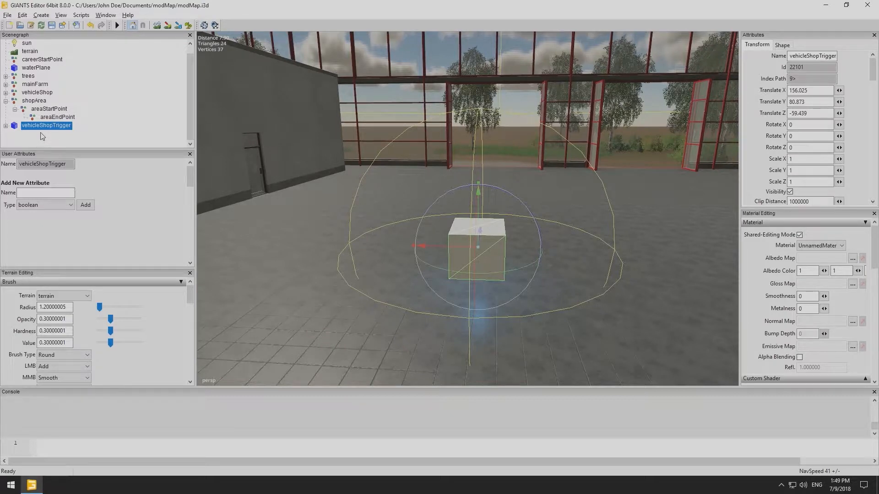
# Step: Add a script callback attribute named onCreate to vehicleShopTrigger and set it to ShopTrigger.onCreate
pyautogui.click(43, 206)
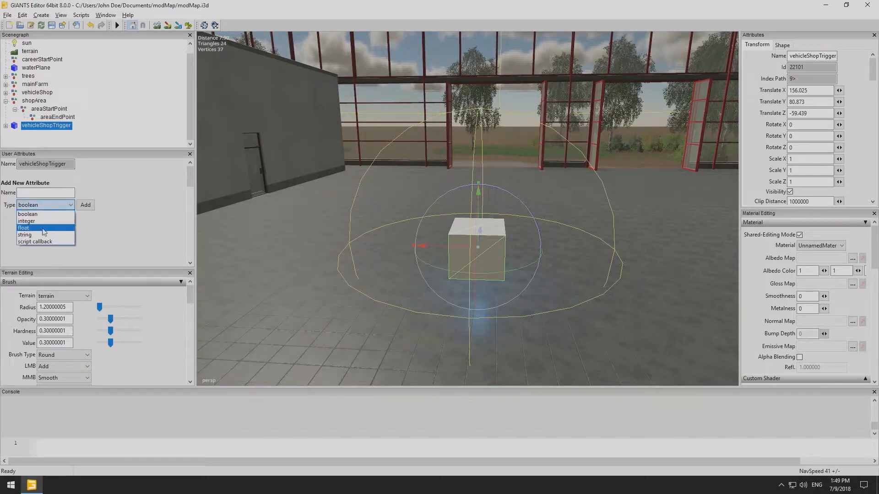
pyautogui.click(35, 241)
pyautogui.click(39, 195)
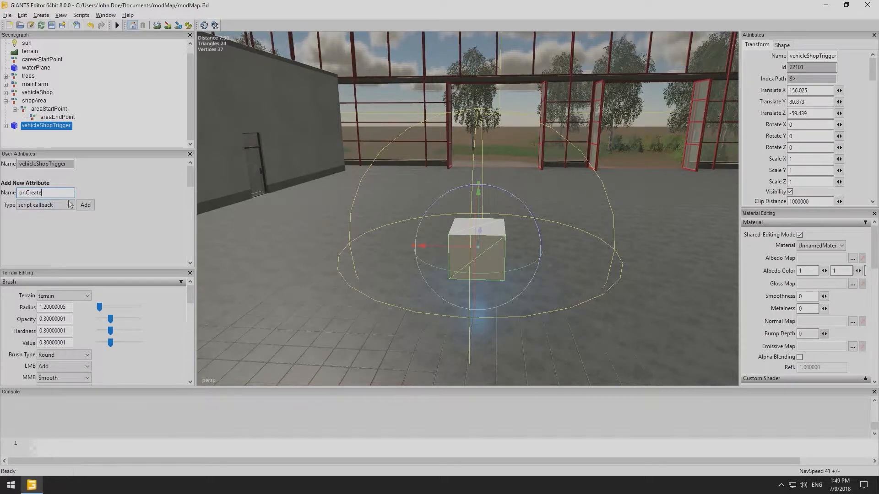
pyautogui.click(85, 204)
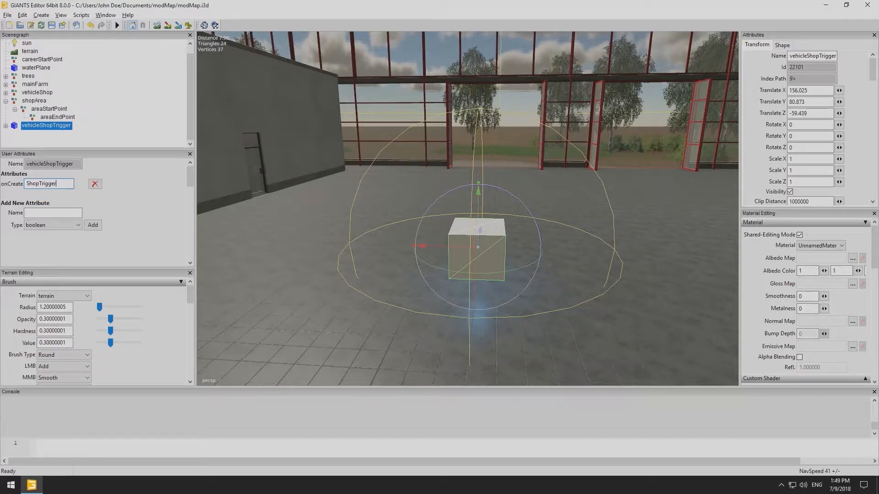
pyautogui.write('reate')
pyautogui.click(94, 139)
pyautogui.click(64, 128)
# Step: Enable the rigid body on vehicleShopTrigger, make it a trigger and set its collision mask to 300000
pyautogui.scroll(-4, 769, 135)
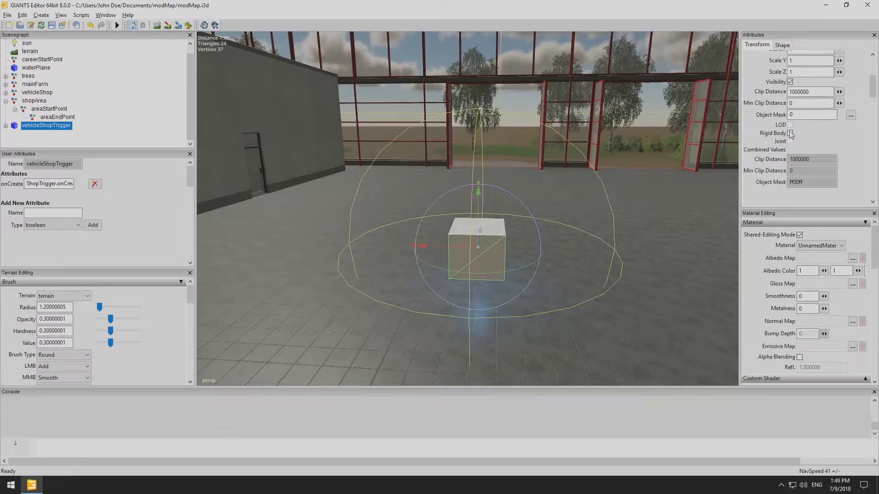
pyautogui.click(789, 133)
pyautogui.click(789, 45)
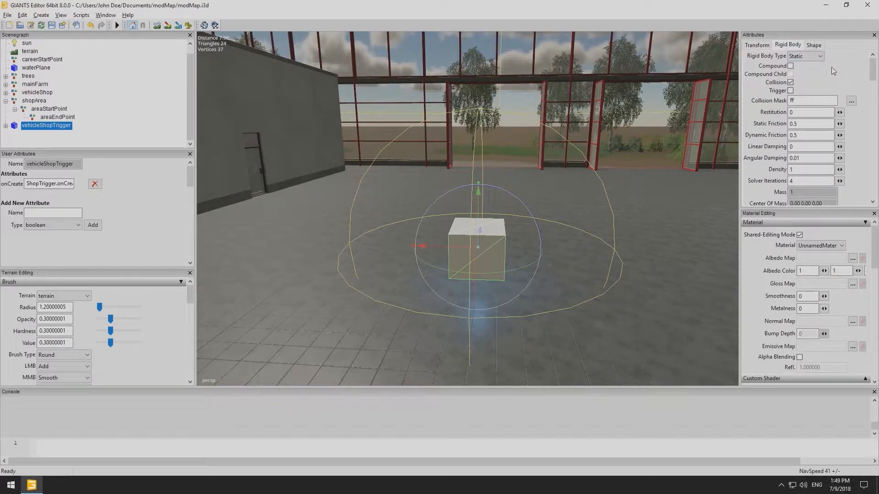
pyautogui.click(791, 91)
pyautogui.moveTo(801, 100); pyautogui.dragTo(777, 101)
pyautogui.write('300000')
pyautogui.hotkey('ctrl', 'a')
# Step: Mark the vehicleShopTrigger shape as Non Renderable and deselect it
pyautogui.click(815, 45)
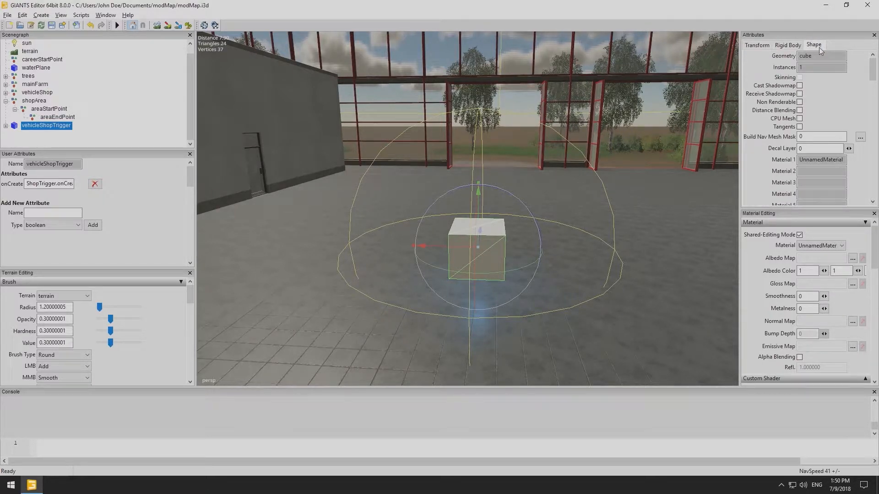
pyautogui.click(800, 103)
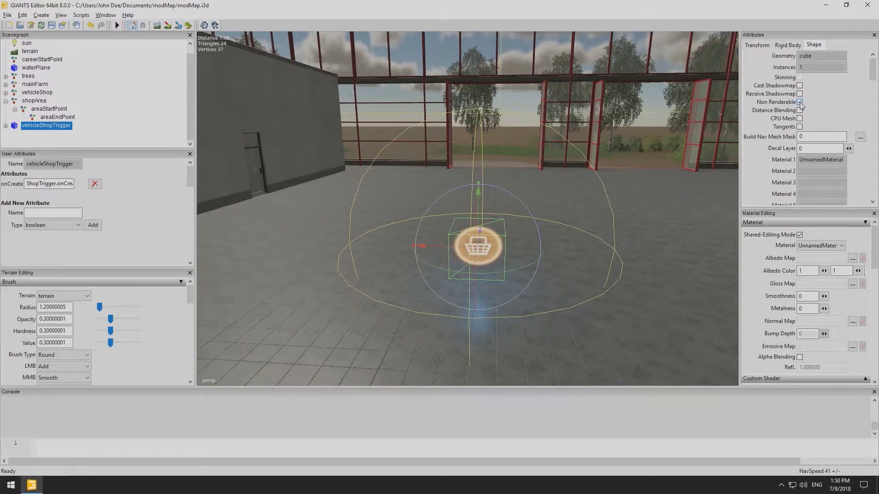
pyautogui.scroll(-5, 601, 320)
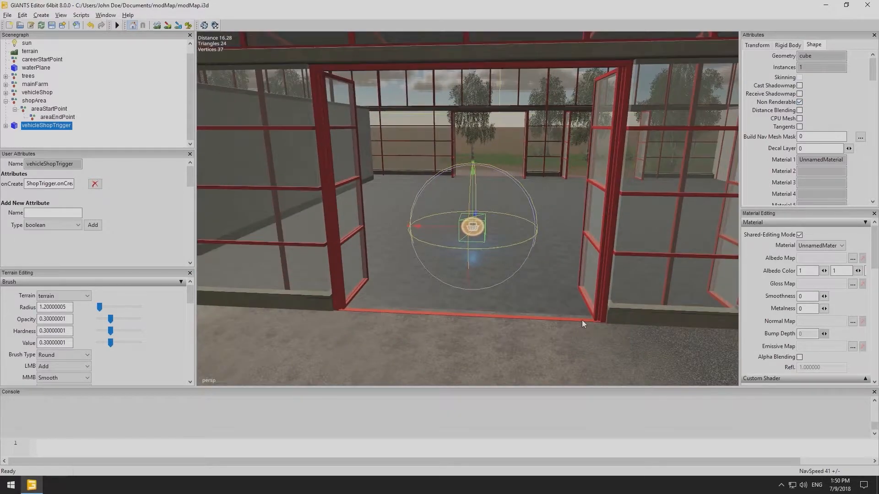
pyautogui.scroll(-1, 581, 323)
pyautogui.click(553, 366)
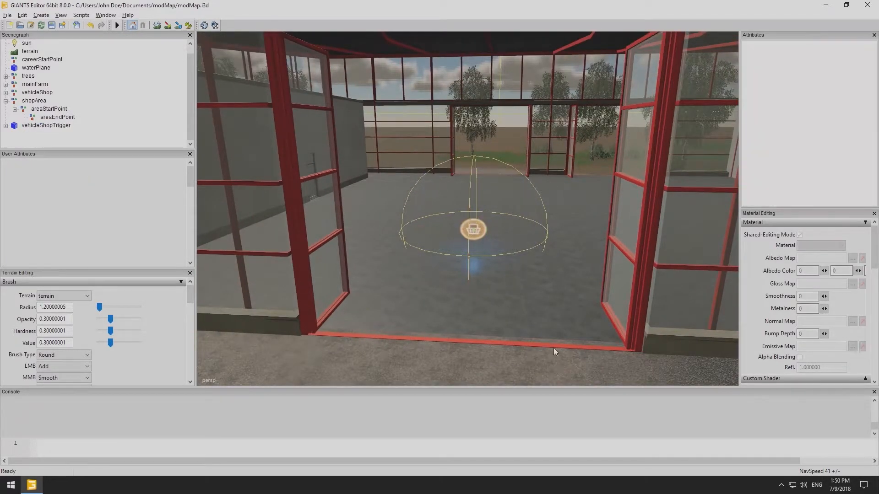
# Step: Create a transform group named vehicleSellingPoint and place it beside the shop building at about X 124.0, Y 80, Z -69.2
pyautogui.keyDown('alt'); pyautogui.moveTo(552, 347); pyautogui.dragTo(548, 347, button='middle'); pyautogui.keyUp('alt')
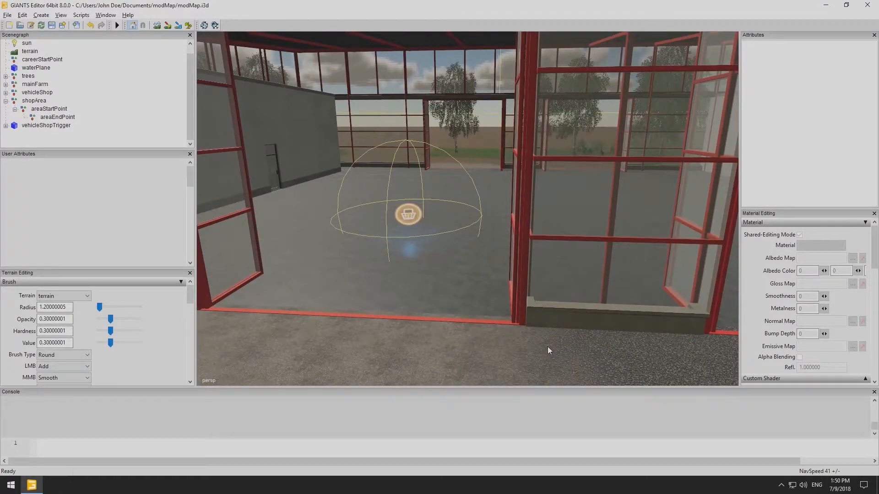
pyautogui.keyDown('alt'); pyautogui.moveTo(547, 347); pyautogui.dragTo(528, 332, button='right'); pyautogui.keyUp('alt')
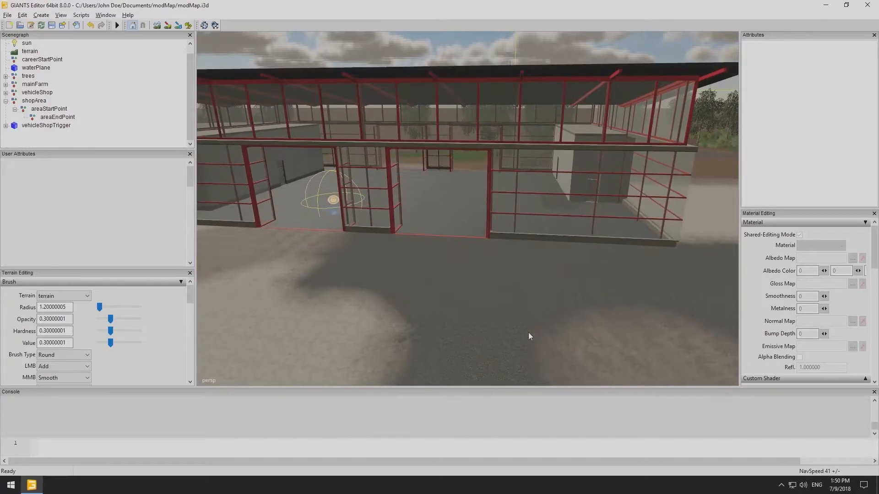
pyautogui.keyDown('alt'); pyautogui.moveTo(529, 329); pyautogui.dragTo(509, 327, button='middle'); pyautogui.keyUp('alt')
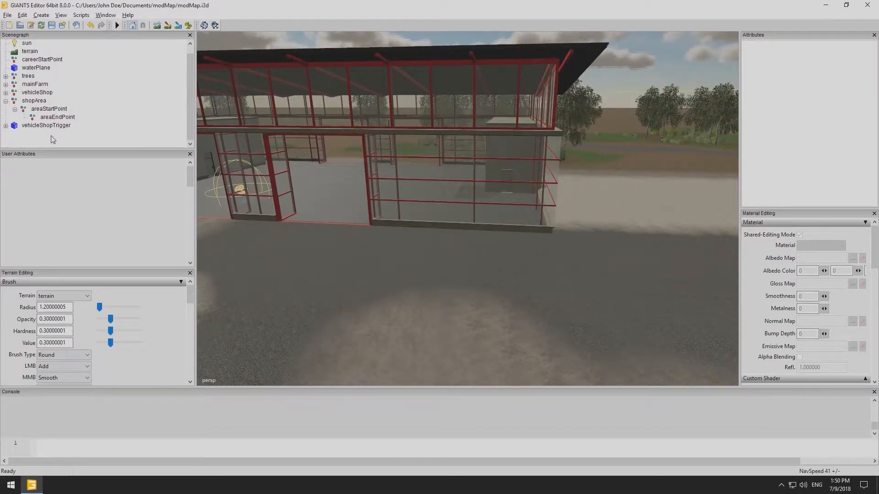
pyautogui.click(41, 15)
pyautogui.click(50, 26)
pyautogui.click(29, 135)
pyautogui.scroll(5, 820, 62)
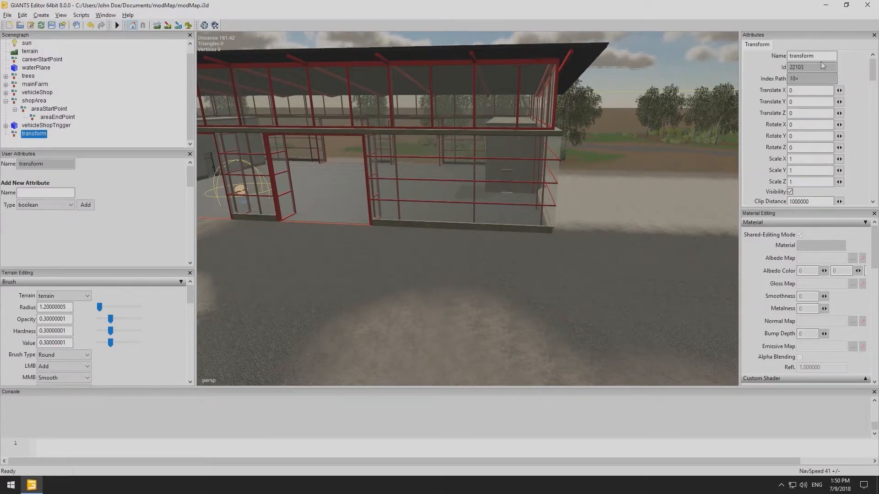
pyautogui.write('vehicleSellingPoint')
pyautogui.press('Return')
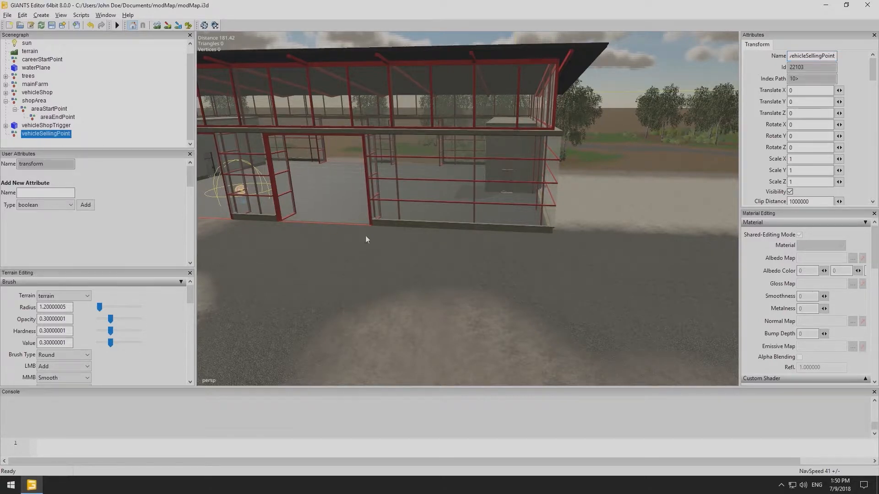
pyautogui.hotkey('ctrl', 'b')
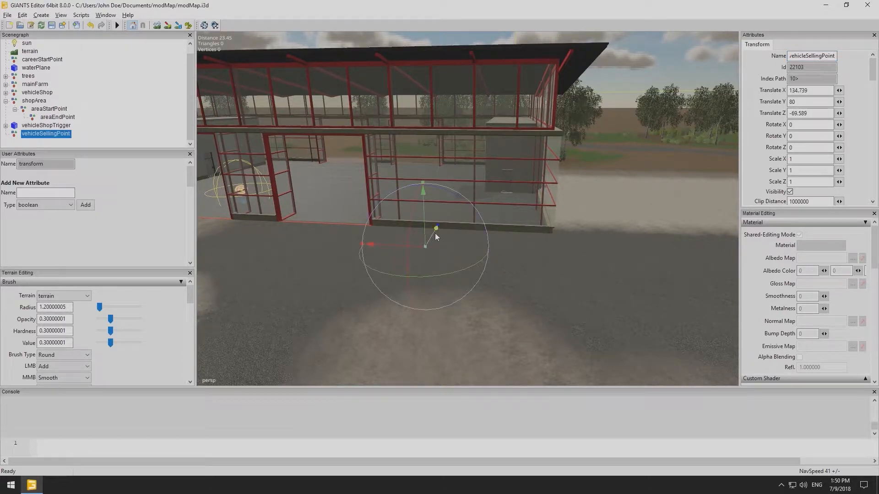
pyautogui.moveTo(435, 234); pyautogui.dragTo(571, 191)
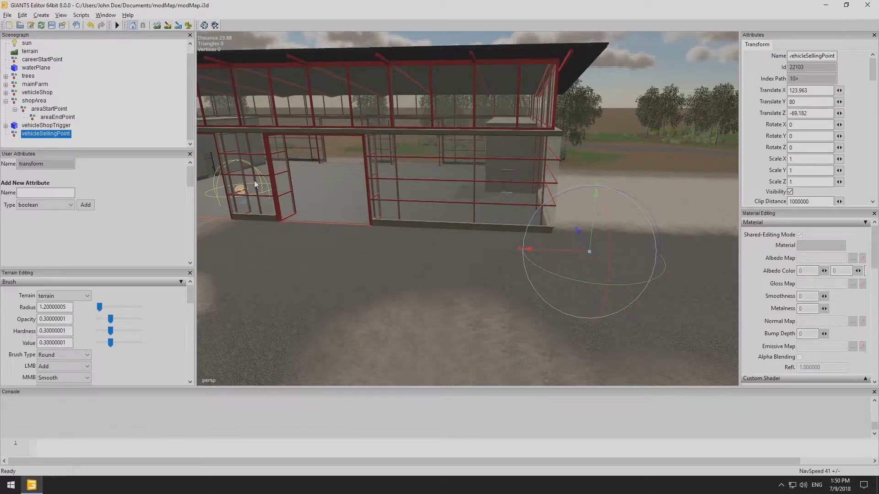
# Step: Import the Selling Trigger Icon Prefab into the map from the prefab library
pyautogui.click(106, 16)
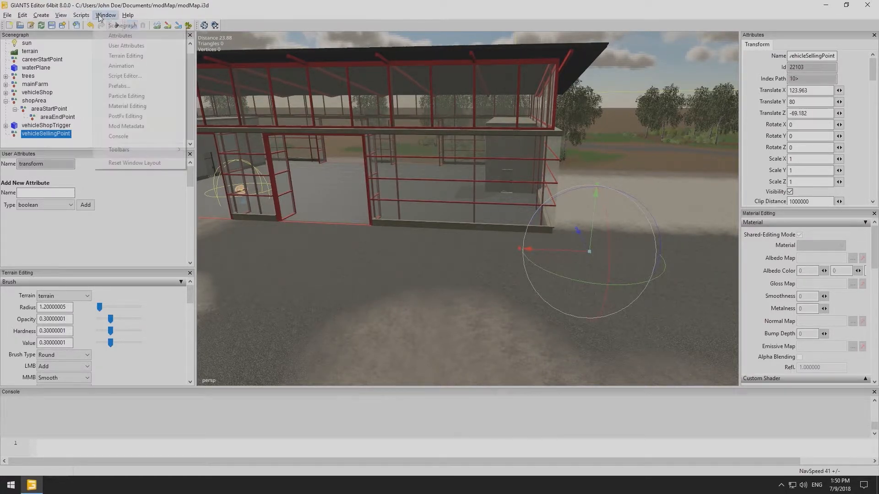
pyautogui.click(123, 86)
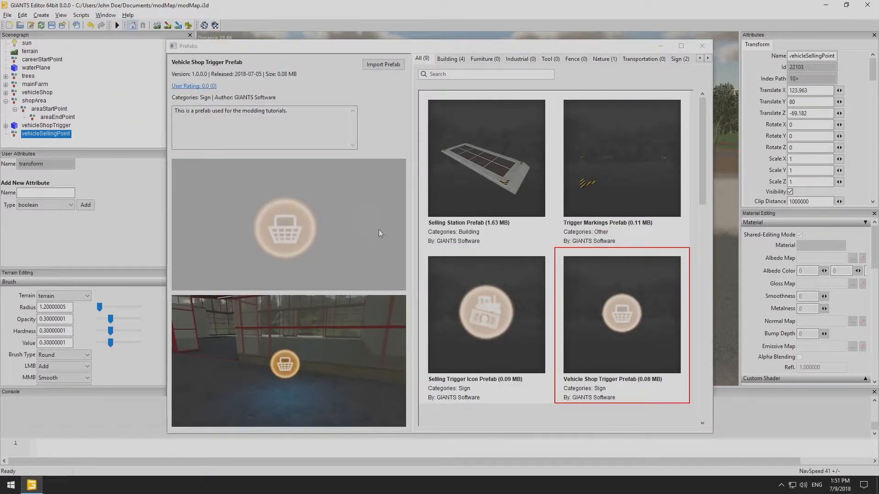
pyautogui.click(499, 337)
pyautogui.click(379, 65)
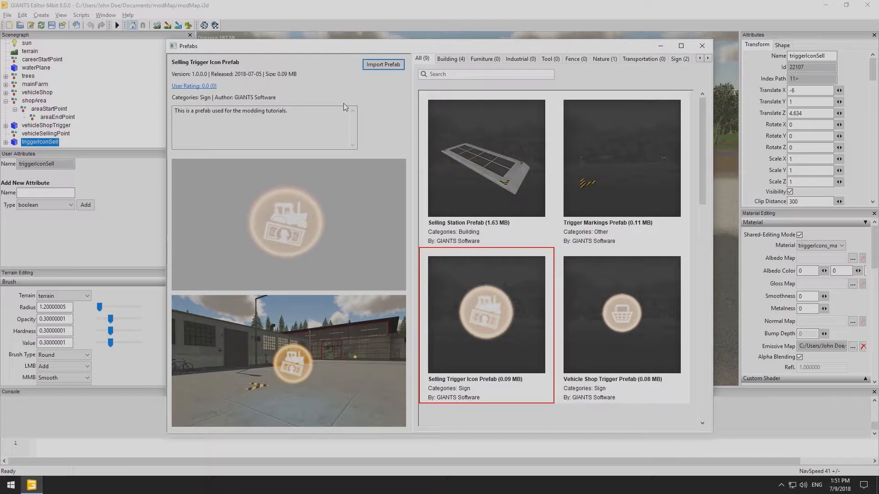
pyautogui.click(702, 46)
# Step: Place triggerIconSell on the pavement outside the shop's corner, at about X 126.9, Y 80.9, Z -73.5
pyautogui.hotkey('ctrl', 'b')
pyautogui.scroll(5, 552, 268)
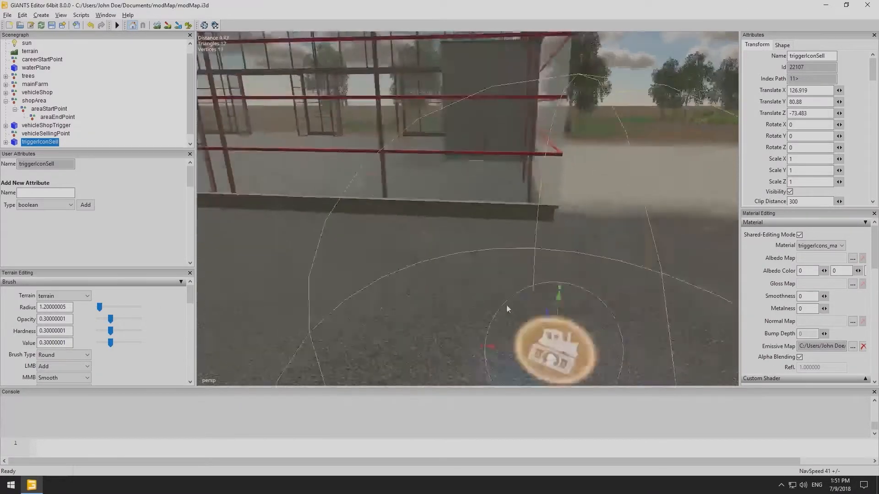
pyautogui.scroll(-3, 507, 305)
pyautogui.scroll(-1, 88, 144)
# Step: Create a cube over the selling icon at about X 126.9, Y 80.8, Z -73.3, scaled to about 1.31 in X and 1.57 in Z
pyautogui.click(89, 144)
pyautogui.click(43, 16)
pyautogui.moveTo(58, 18)
pyautogui.moveTo(78, 84)
pyautogui.click(145, 86)
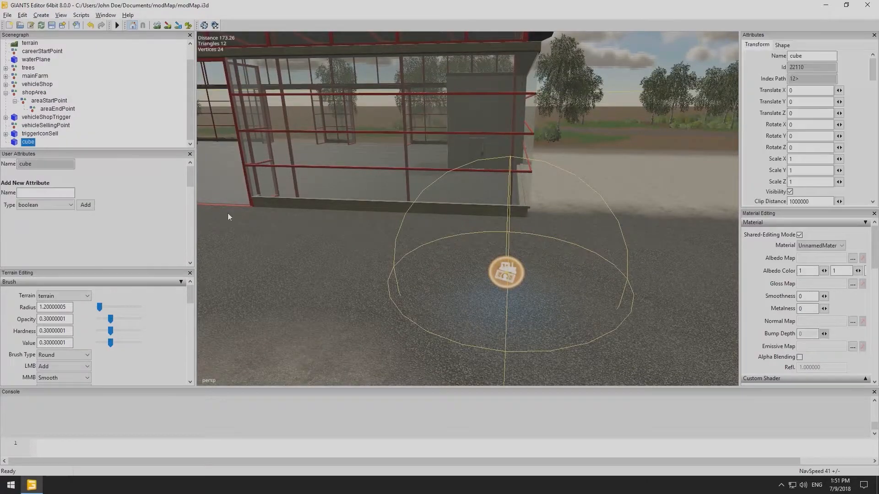
pyautogui.moveTo(444, 266); pyautogui.dragTo(477, 268)
pyautogui.moveTo(506, 238); pyautogui.dragTo(506, 252)
pyautogui.moveTo(441, 270); pyautogui.dragTo(428, 269)
pyautogui.moveTo(507, 246); pyautogui.dragTo(508, 222)
# Step: Freeze the scale transformation of the cube around the selling icon
pyautogui.rightClick(27, 142)
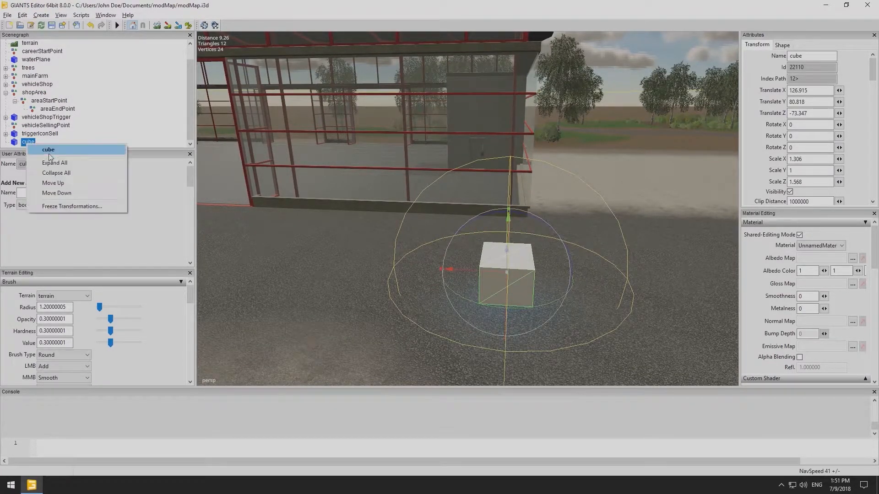
pyautogui.click(69, 206)
pyautogui.click(59, 109)
pyautogui.click(122, 25)
# Step: Enable the rigid body on the selling cube, set its collision mask to 300000 and mark its shape Non Renderable
pyautogui.scroll(-1, 759, 67)
pyautogui.click(790, 192)
pyautogui.click(777, 45)
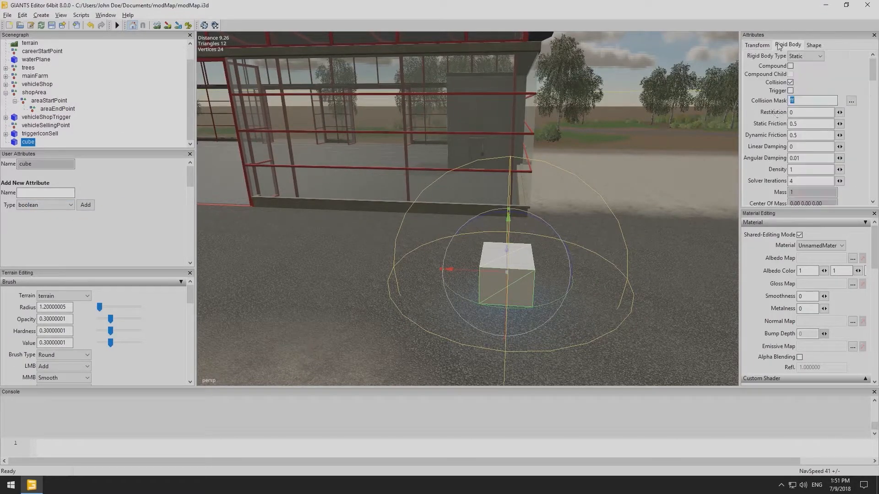
pyautogui.write('300000')
pyautogui.click(814, 45)
pyautogui.click(800, 77)
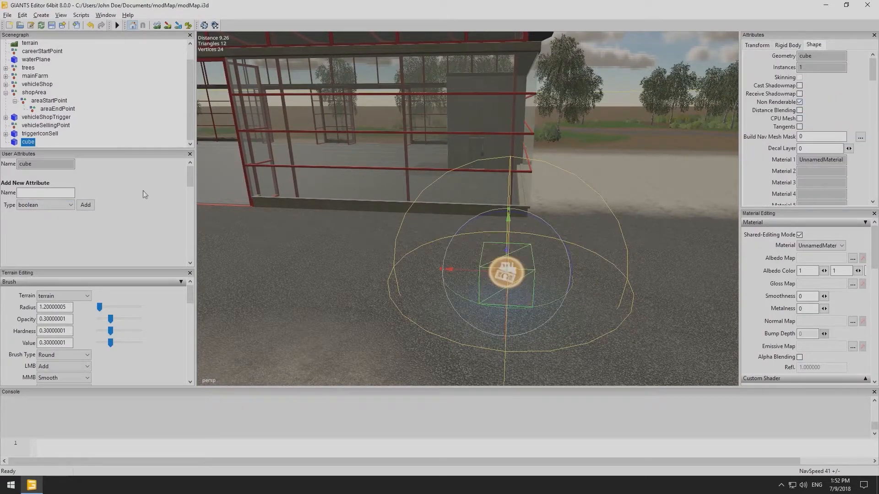
# Step: Parent triggerIconSell under the selling cube and expand the cube's node in the scenegraph
pyautogui.moveTo(39, 134); pyautogui.dragTo(28, 143)
pyautogui.scroll(-3, 381, 262)
pyautogui.scroll(4, 408, 253)
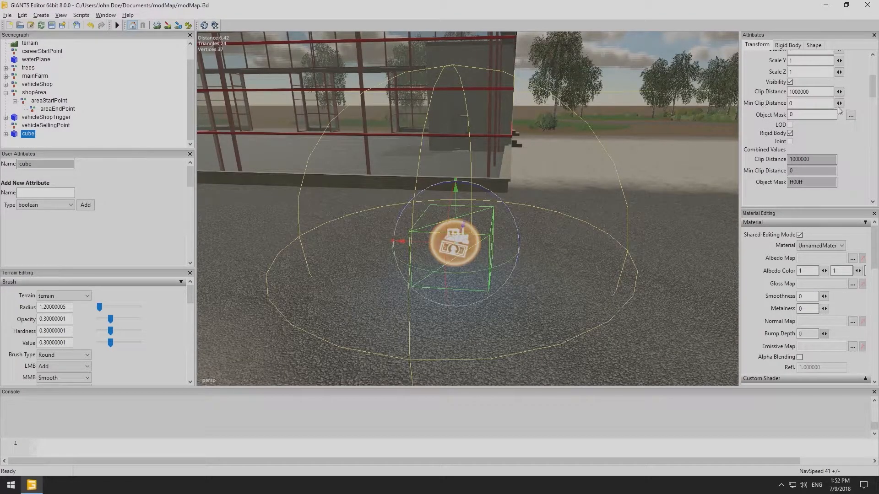
pyautogui.scroll(3, 857, 95)
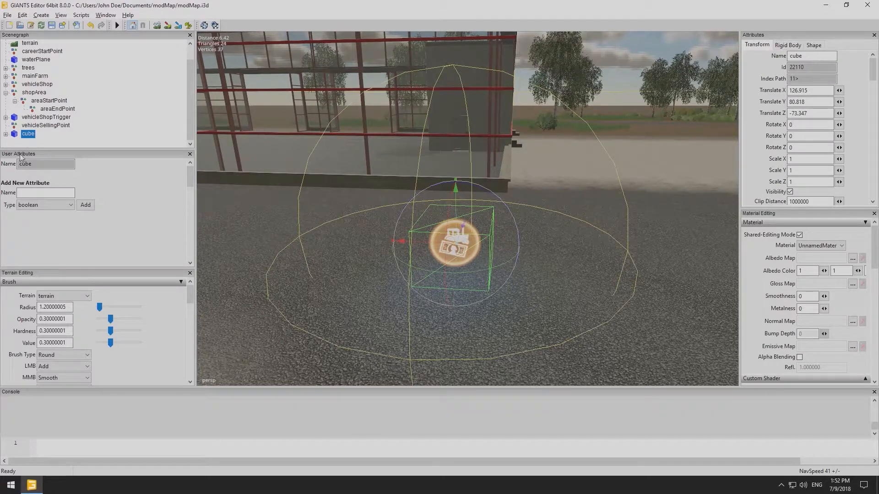
pyautogui.click(5, 134)
# Step: Rename the selling cube sellTrigger and parent it under vehicleSellingPoint
pyautogui.doubleClick(796, 56)
pyautogui.write('sell')
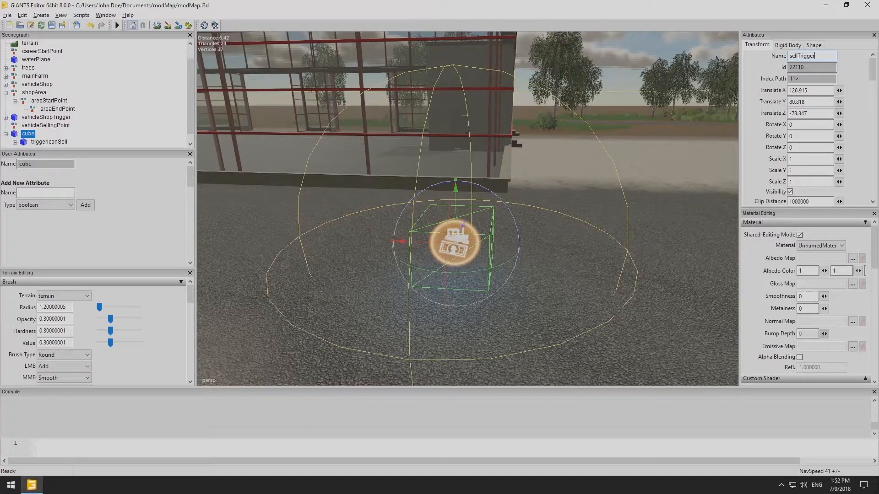
pyautogui.write('Trigger')
pyautogui.press('Return')
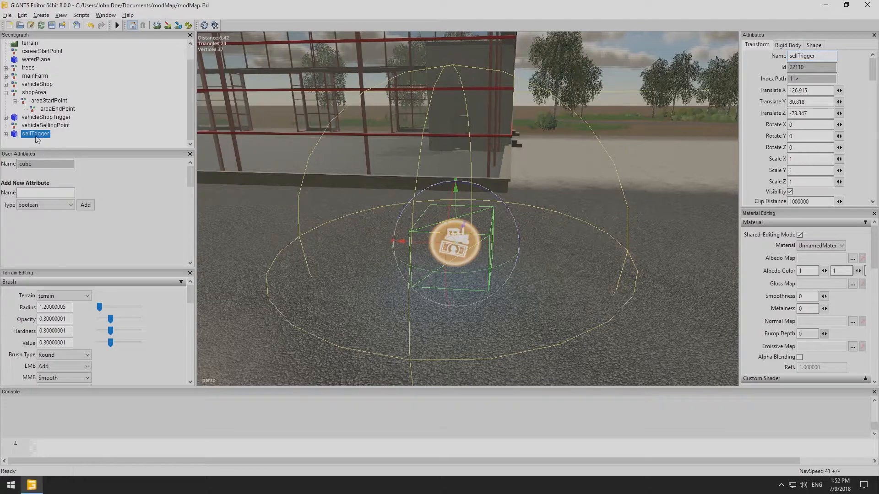
pyautogui.moveTo(38, 138); pyautogui.dragTo(43, 129)
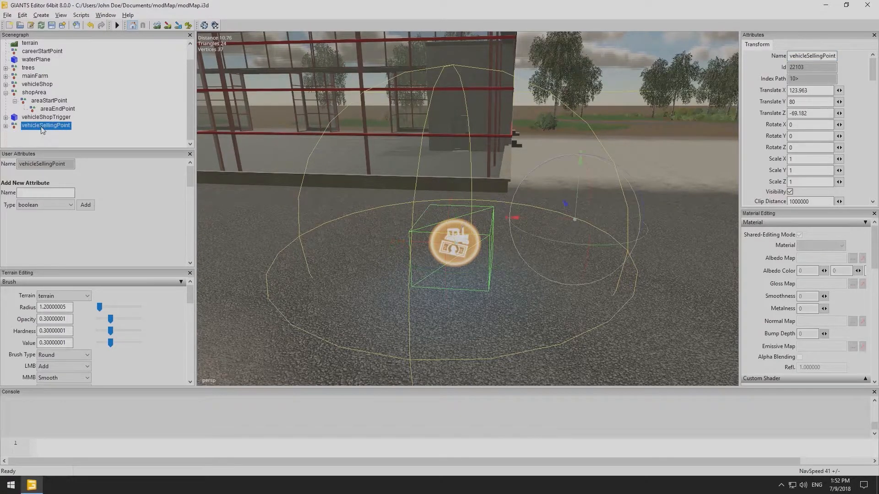
# Step: Set the translation of sellTrigger inside vehicleSellingPoint to X 1, Y 1 and Z 1
pyautogui.click(6, 126)
pyautogui.click(45, 134)
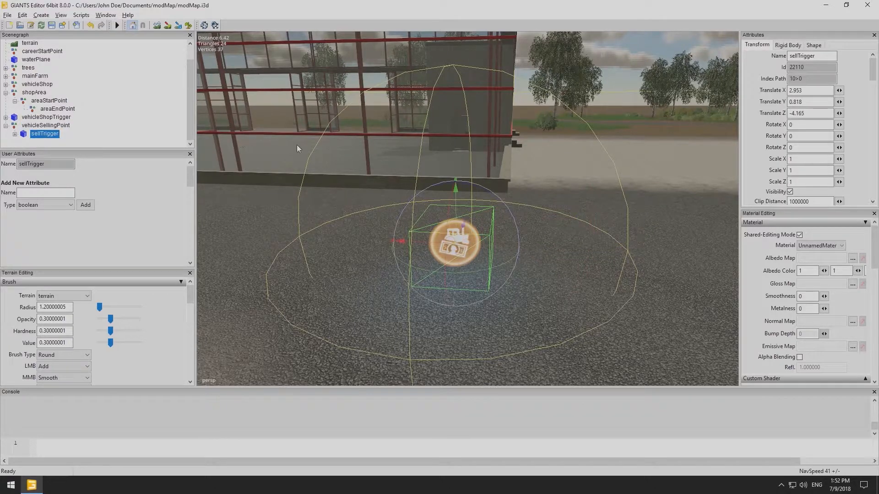
pyautogui.doubleClick(799, 90)
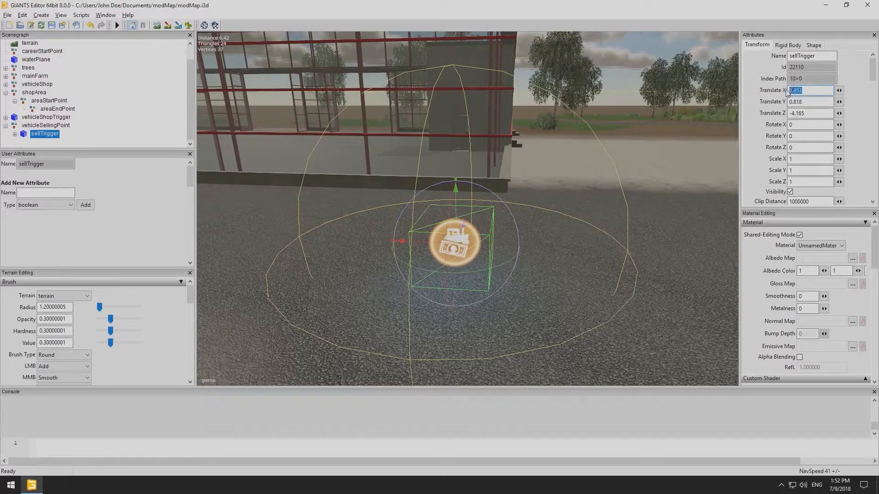
pyautogui.write('1')
pyautogui.doubleClick(807, 102)
pyautogui.write('1')
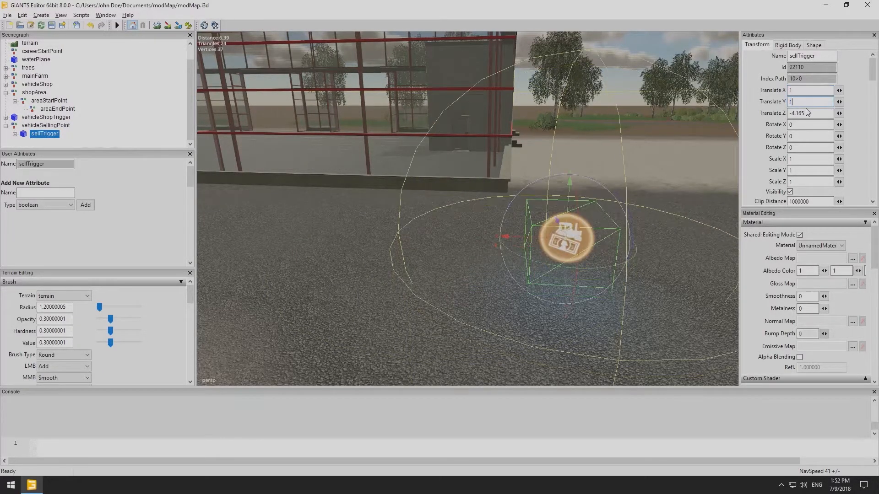
pyautogui.doubleClick(807, 113)
pyautogui.write('1')
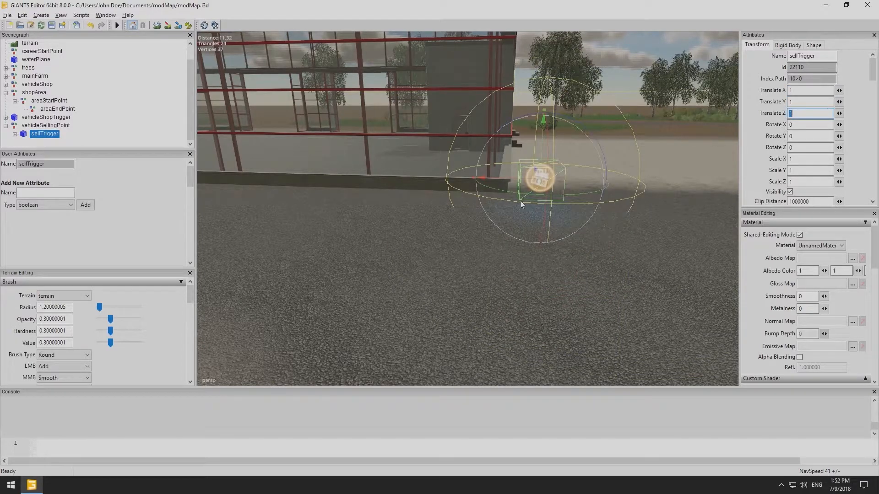
pyautogui.scroll(3, 445, 233)
pyautogui.keyDown('alt'); pyautogui.moveTo(450, 233); pyautogui.dragTo(448, 238, button='middle'); pyautogui.keyUp('alt')
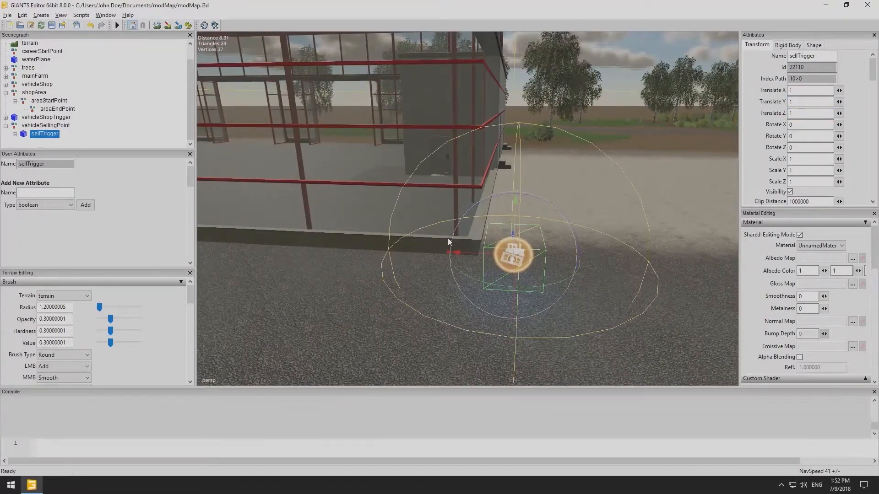
# Step: Add a script callback attribute named onCreate to vehicleSellingPoint with the value VehicleSellingPoint.onCreate
pyautogui.click(48, 126)
pyautogui.click(46, 204)
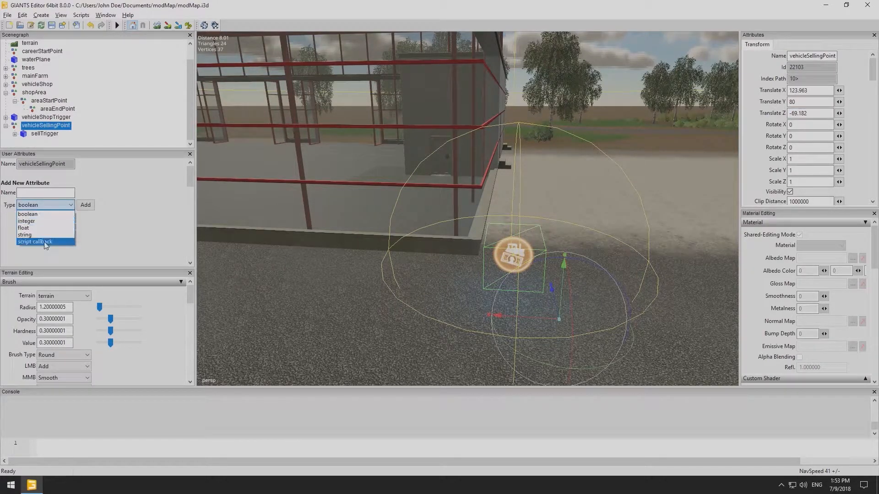
pyautogui.click(36, 240)
pyautogui.click(42, 193)
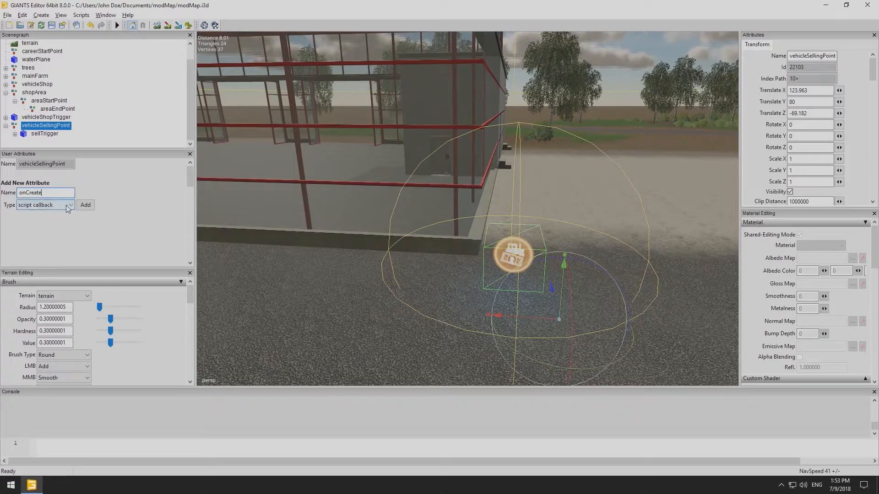
pyautogui.click(85, 205)
pyautogui.click(57, 183)
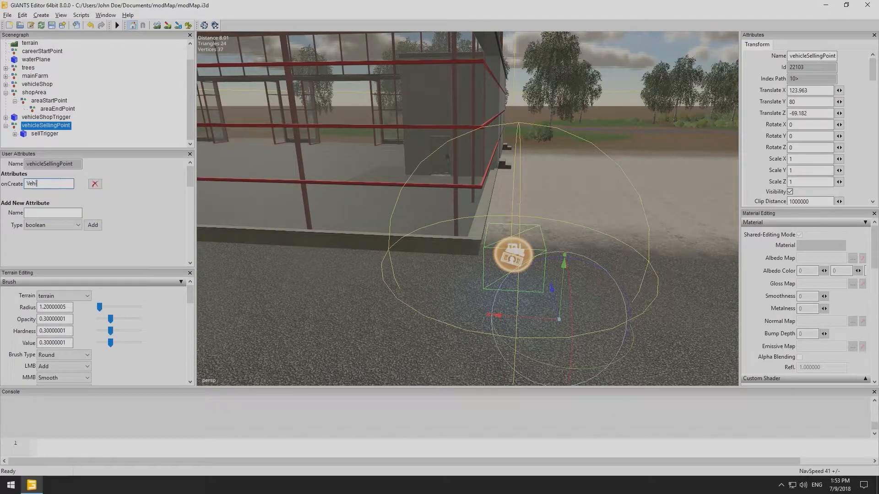
pyautogui.write('VehicleSellingPoint')
pyautogui.write('.onCreate')
pyautogui.click(133, 143)
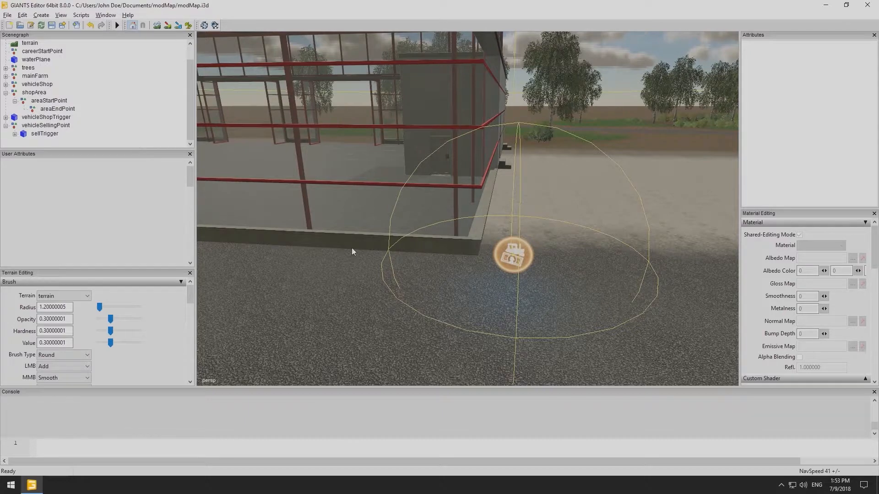
# Step: Create a cube primitive in front of the shop beside the selling icon, scaled to about 8.18 by 2.79 by 5.37
pyautogui.moveTo(361, 253)
pyautogui.keyDown('alt'); pyautogui.mouseDown(button='right')
pyautogui.moveTo(337, 255)
pyautogui.moveTo(348, 253)
pyautogui.mouseUp(button='right'); pyautogui.keyUp('alt')
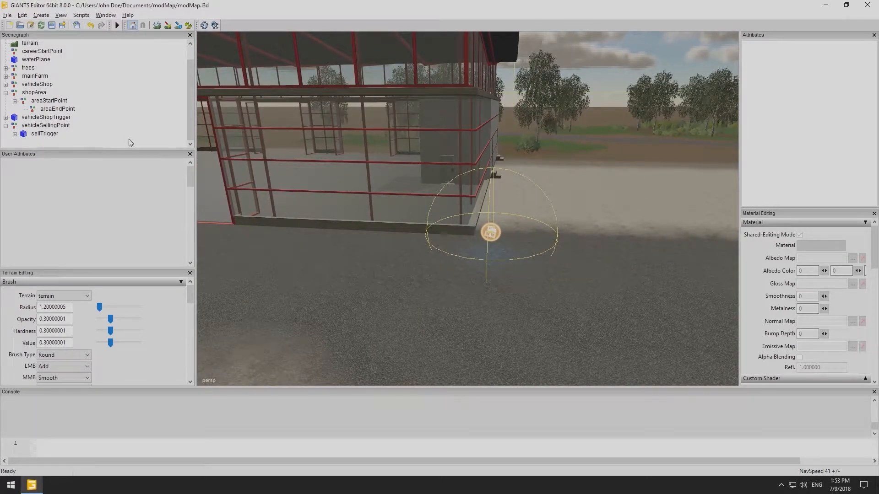
pyautogui.click(43, 15)
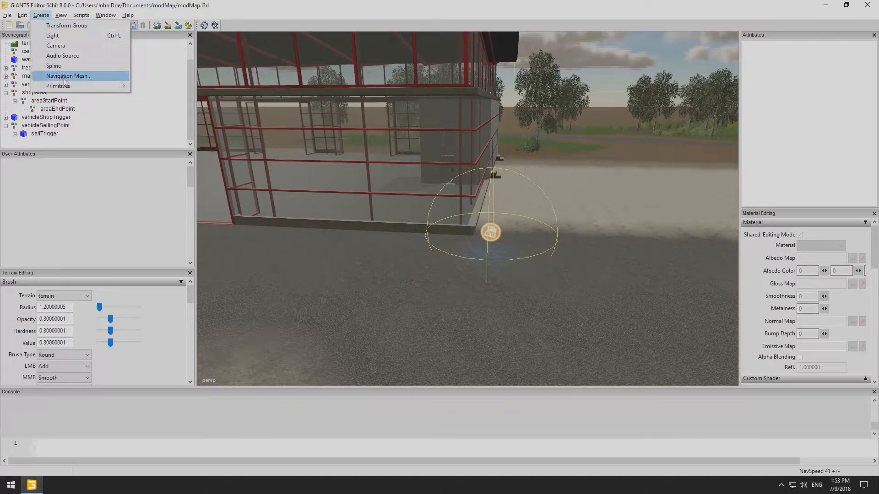
pyautogui.moveTo(115, 86)
pyautogui.click(142, 85)
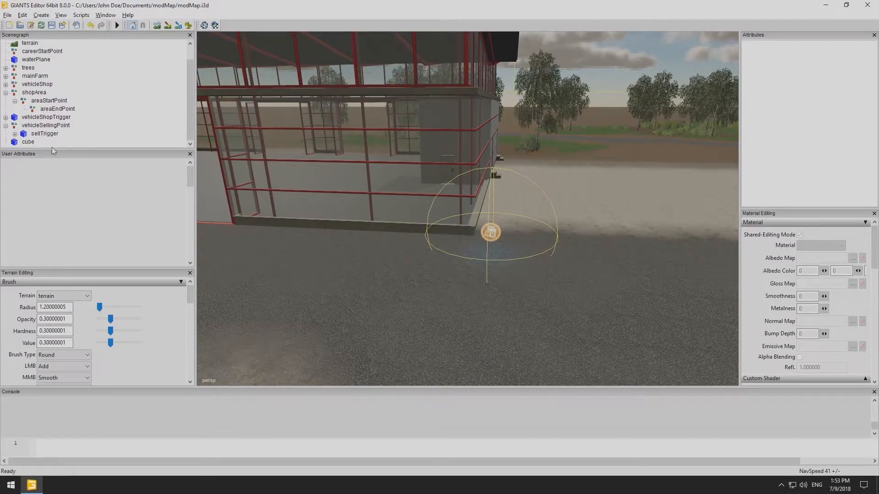
pyautogui.click(26, 142)
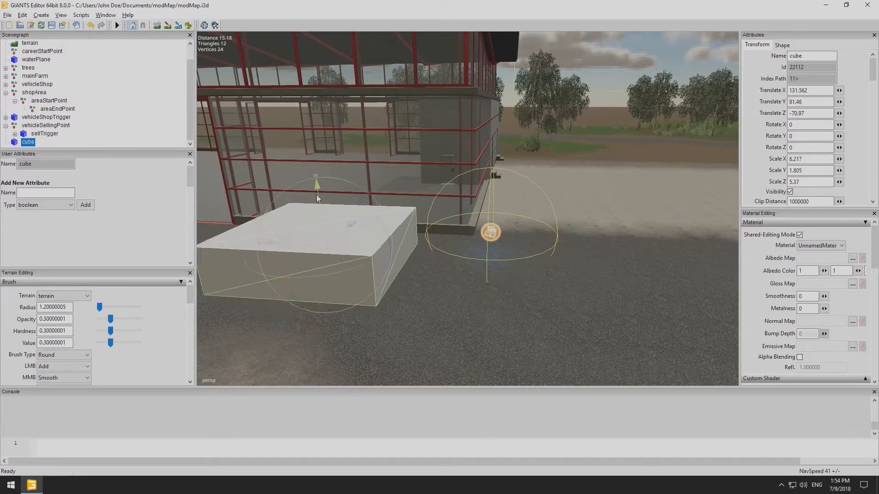
pyautogui.moveTo(317, 194); pyautogui.dragTo(314, 141)
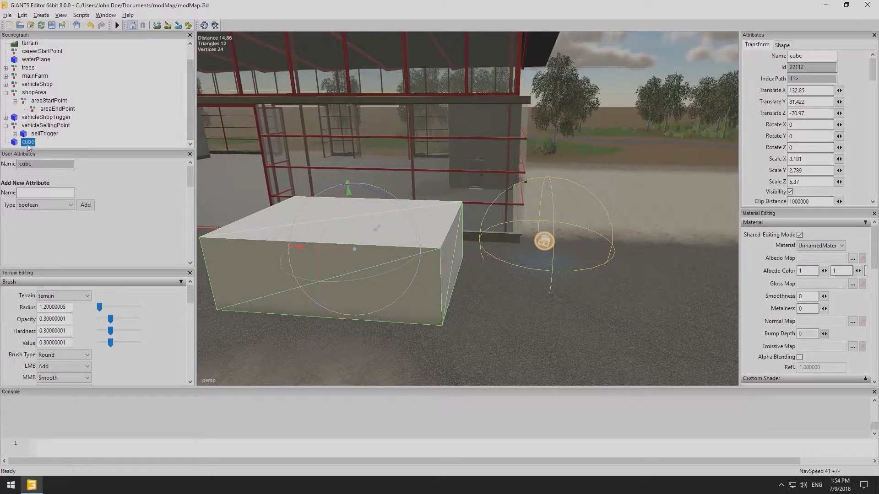
# Step: Parent the new cube under vehicleSellingPoint and select it there
pyautogui.moveTo(26, 145); pyautogui.dragTo(48, 127)
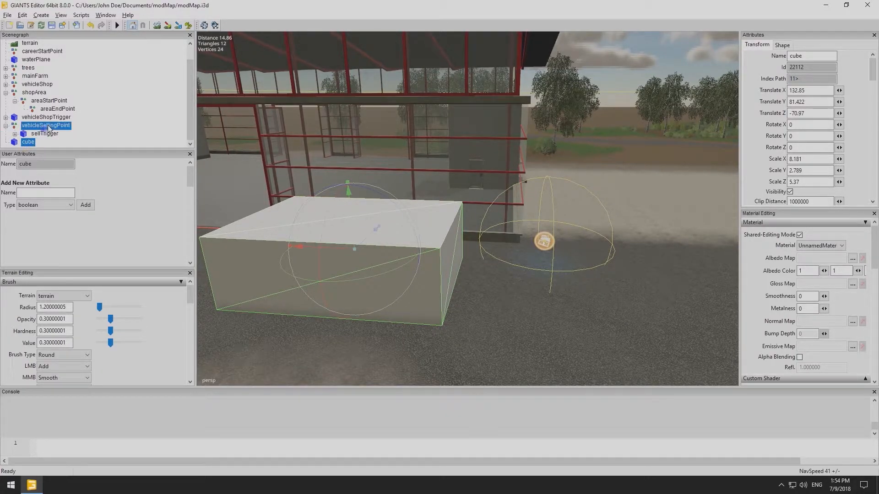
pyautogui.click(48, 127)
pyautogui.click(37, 143)
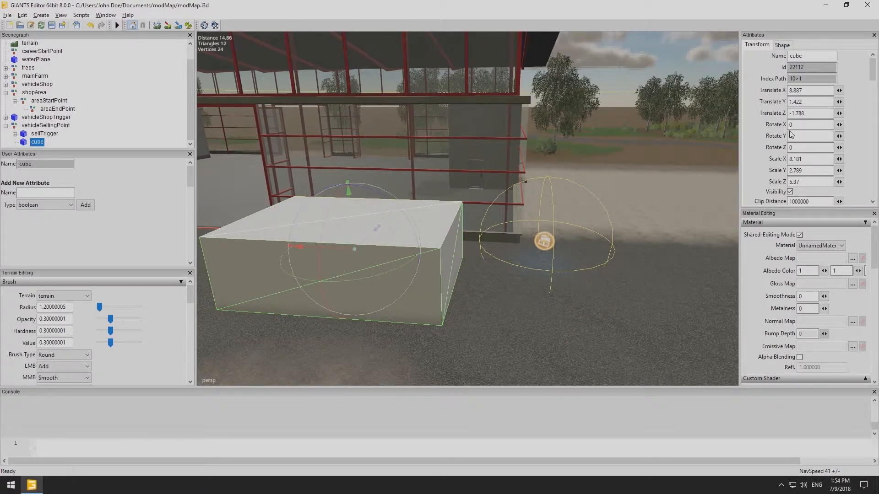
# Step: Make the cube a rigid body trigger with collision mask 4e02000 and mark its shape Non Renderable
pyautogui.scroll(-3, 792, 137)
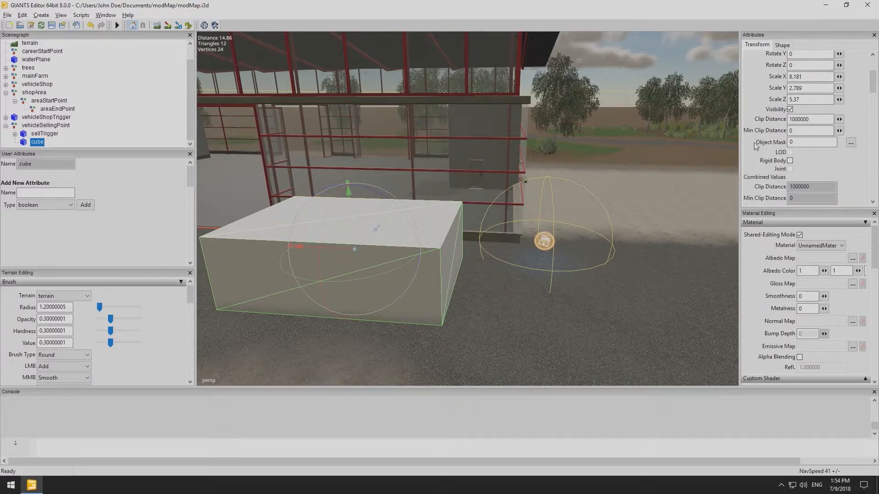
pyautogui.click(790, 160)
pyautogui.click(789, 45)
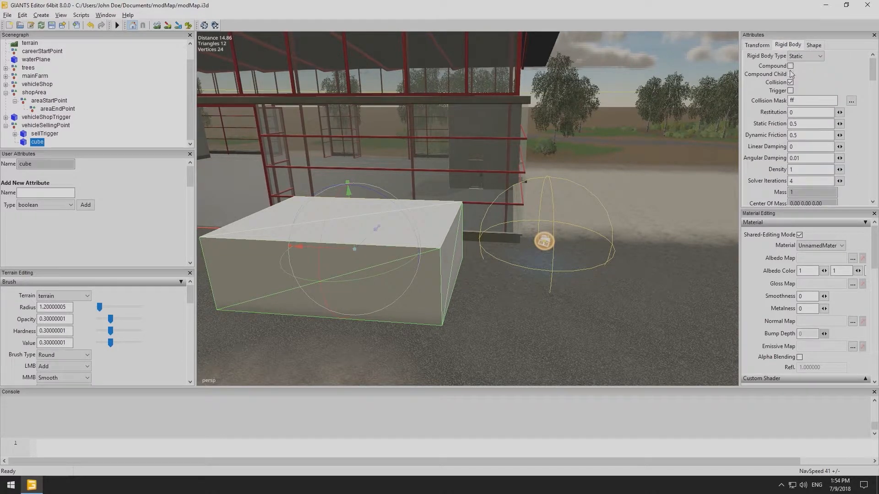
pyautogui.click(790, 91)
pyautogui.write('4e02000')
pyautogui.press('Return')
pyautogui.click(815, 45)
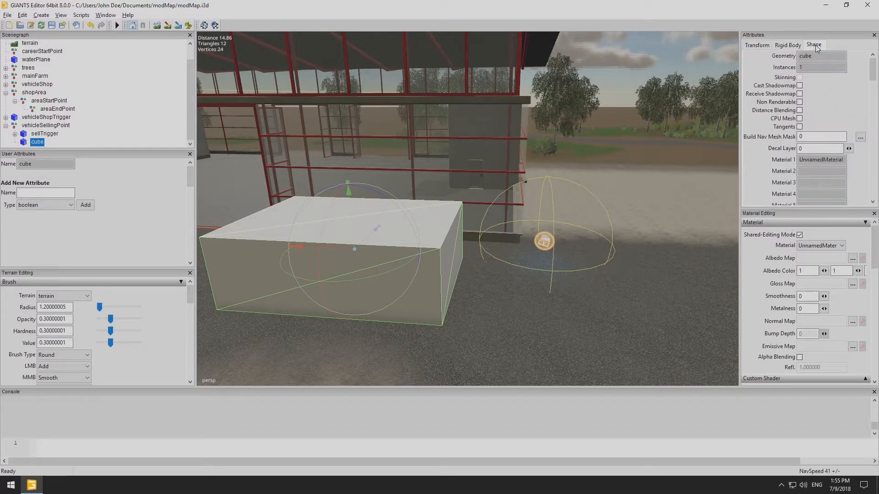
pyautogui.click(799, 102)
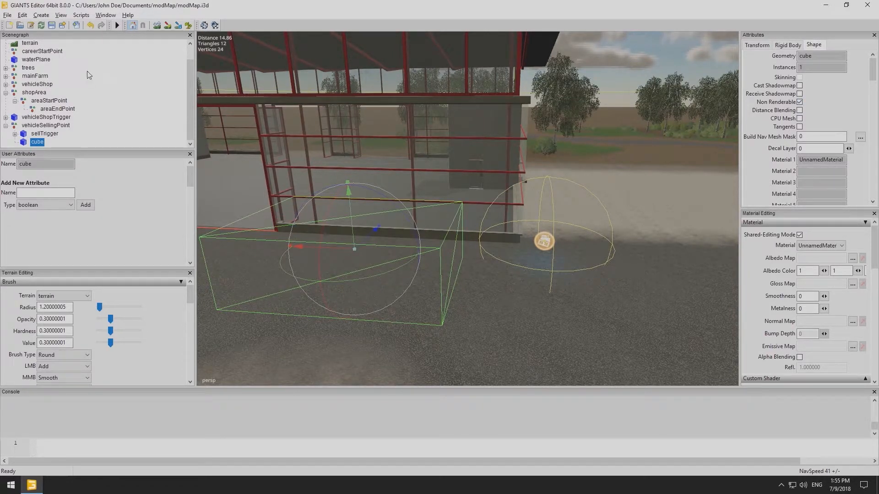
# Step: Import the Trigger Markings Prefab into the map and close the prefab browser
pyautogui.click(61, 15)
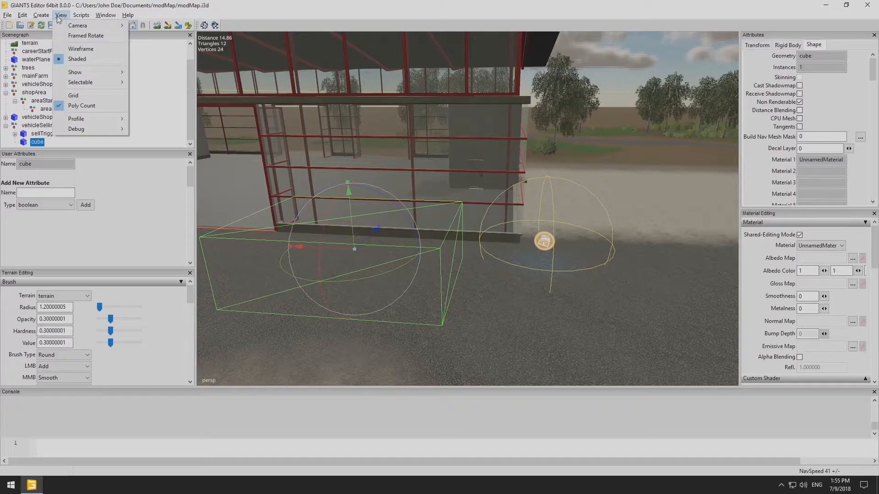
pyautogui.click(119, 86)
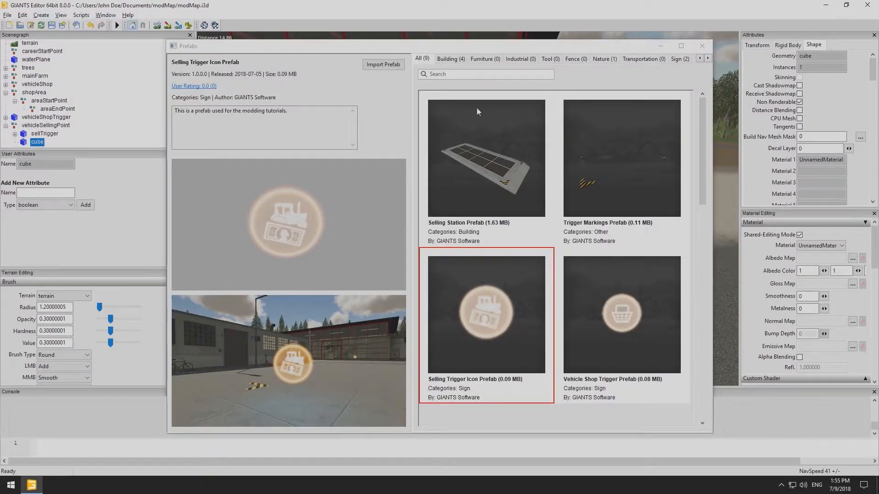
pyautogui.click(653, 176)
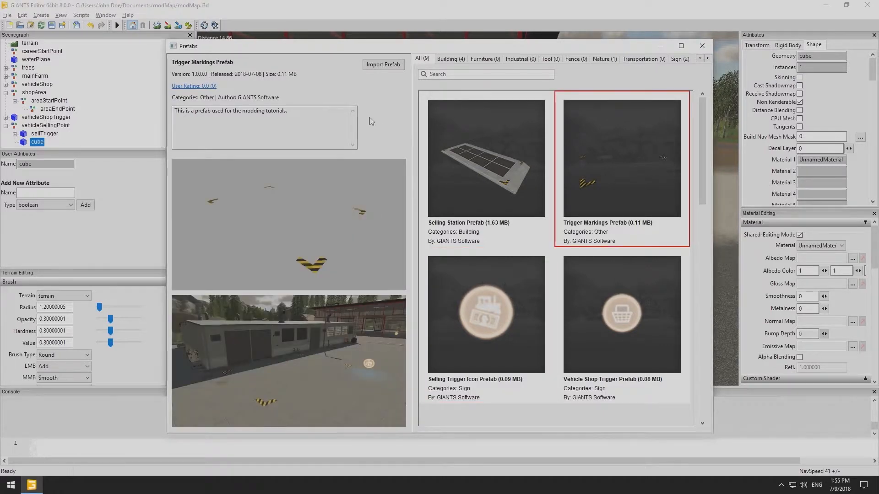
pyautogui.click(384, 65)
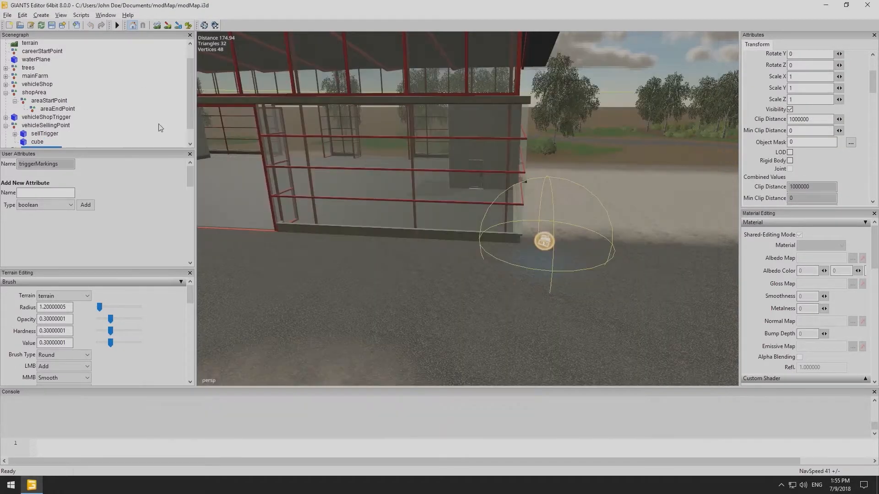
pyautogui.click(703, 45)
# Step: Rename the cube under vehicleSellingPoint to sellAreaTrigger
pyautogui.click(37, 125)
pyautogui.scroll(3, 796, 60)
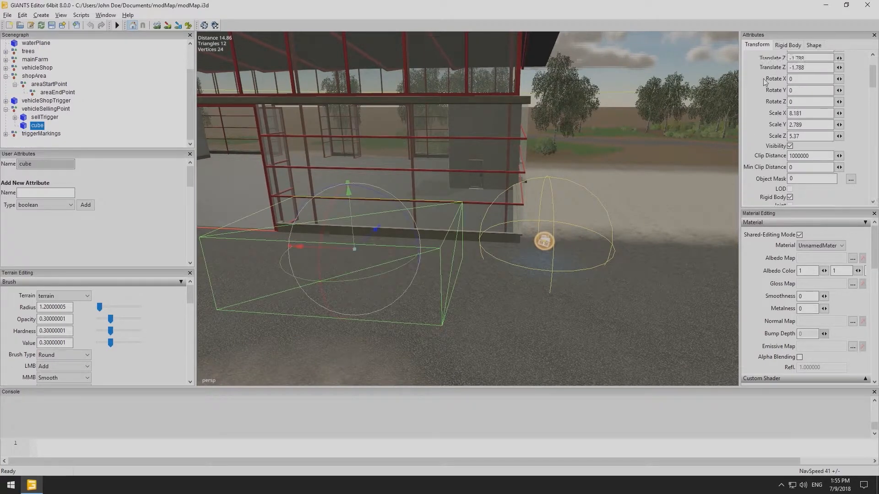
pyautogui.scroll(1, 796, 58)
pyautogui.doubleClick(797, 56)
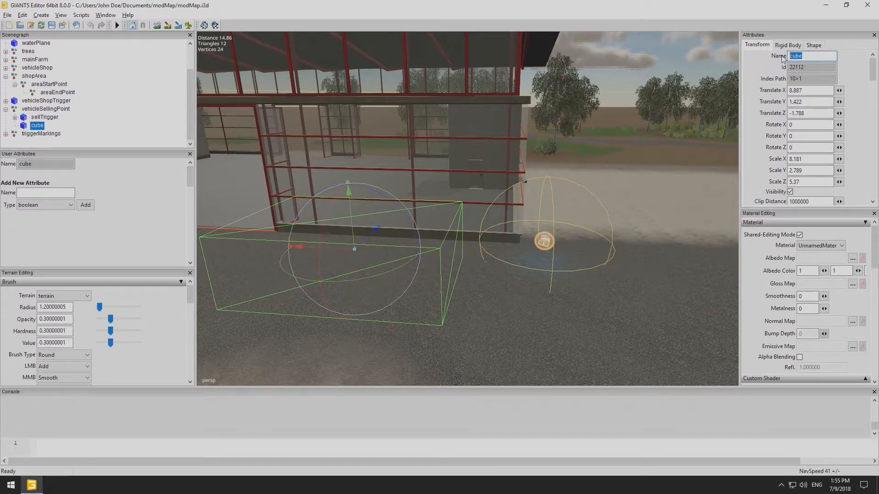
pyautogui.write('sellAreaTrigger')
pyautogui.press('Return')
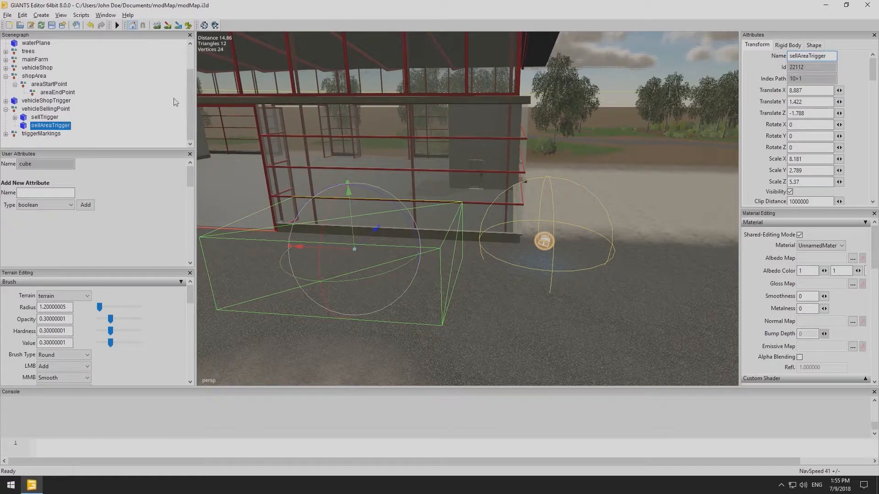
# Step: Parent triggerMarkings under sellAreaTrigger and expand the sellAreaTrigger node
pyautogui.click(33, 134)
pyautogui.moveTo(33, 136)
pyautogui.mouseDown()
pyautogui.moveTo(42, 130)
pyautogui.moveTo(27, 128)
pyautogui.mouseUp()
pyautogui.click(15, 126)
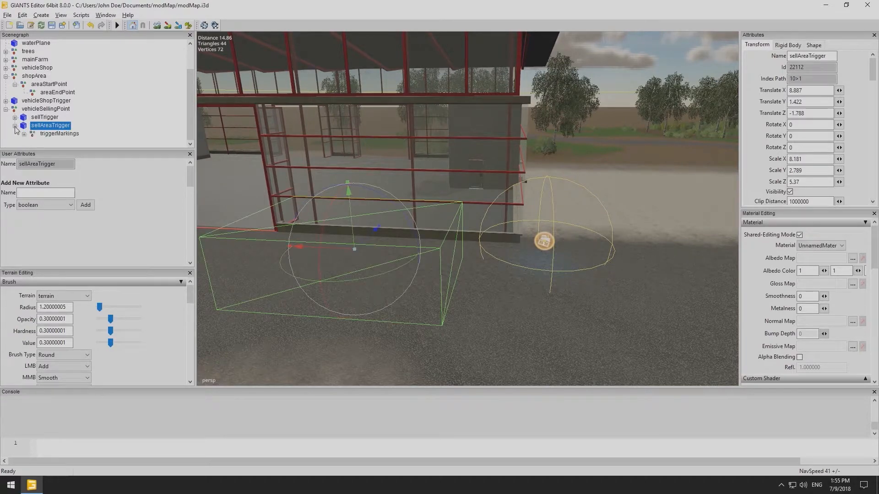
# Step: Set the translation of triggerMarkings to X 1, Y 1 and Z 1
pyautogui.click(53, 134)
pyautogui.moveTo(810, 90); pyautogui.dragTo(781, 115)
pyautogui.write('11')
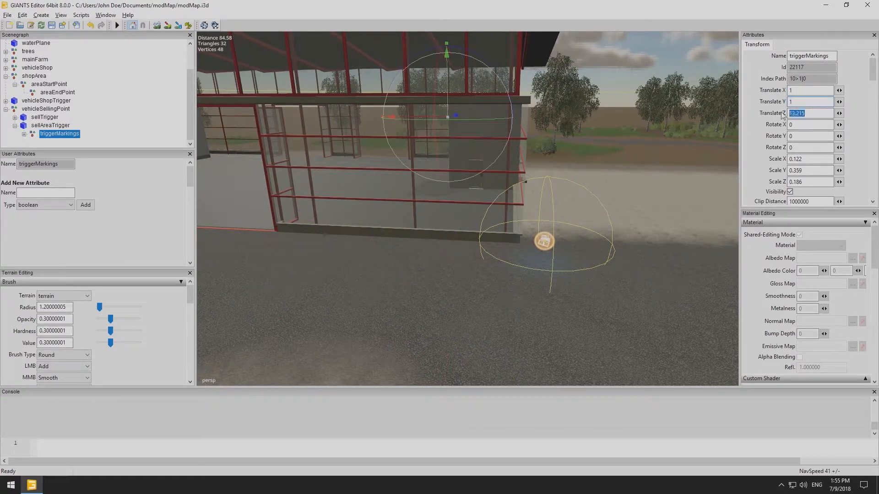
pyautogui.write('1')
# Step: Move triggerMarkings down onto the ground at the sell area, to about X 0.225, Y -0.445, Z -0.062
pyautogui.moveTo(232, 164); pyautogui.dragTo(341, 163)
pyautogui.moveTo(352, 128); pyautogui.dragTo(350, 152)
pyautogui.moveTo(350, 149); pyautogui.dragTo(351, 149)
pyautogui.moveTo(380, 212); pyautogui.dragTo(285, 262)
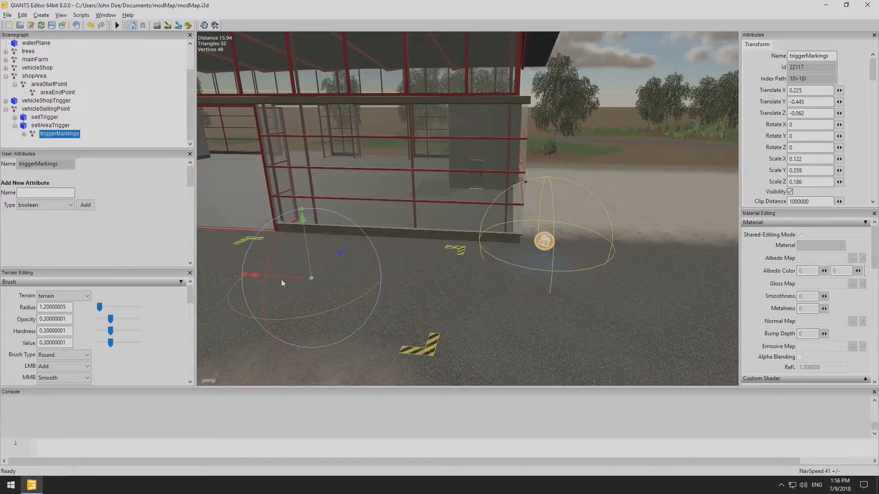
pyautogui.click(283, 279)
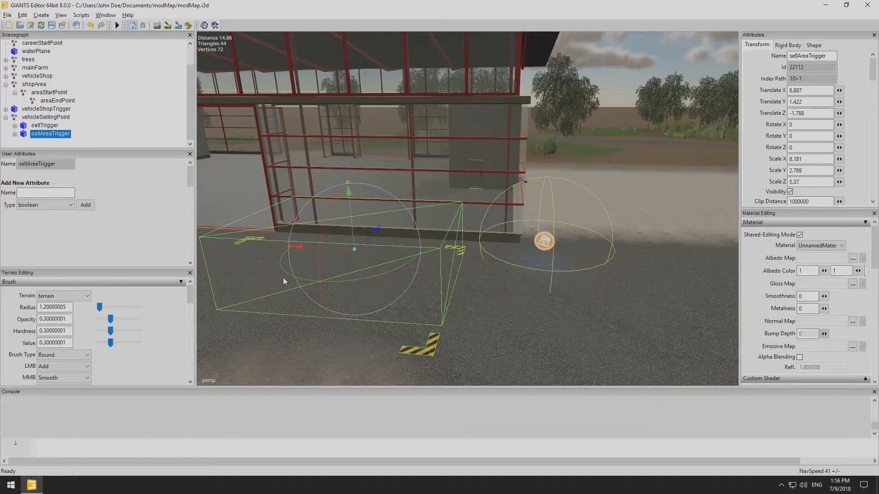
# Step: Shift triggerMarkings along X to about -0.007 so the markings are centred on the sell area trigger
pyautogui.click(54, 127)
pyautogui.click(54, 133)
pyautogui.click(15, 134)
pyautogui.click(59, 141)
pyautogui.moveTo(283, 276); pyautogui.dragTo(290, 281)
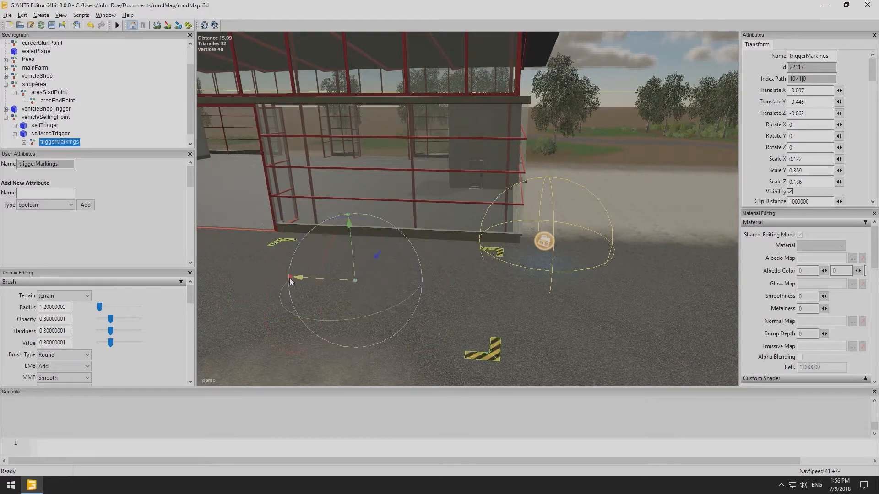
# Step: Move sellAreaTrigger with its markings slightly towards the selling icon, to about Translate X 8.718
pyautogui.click(63, 132)
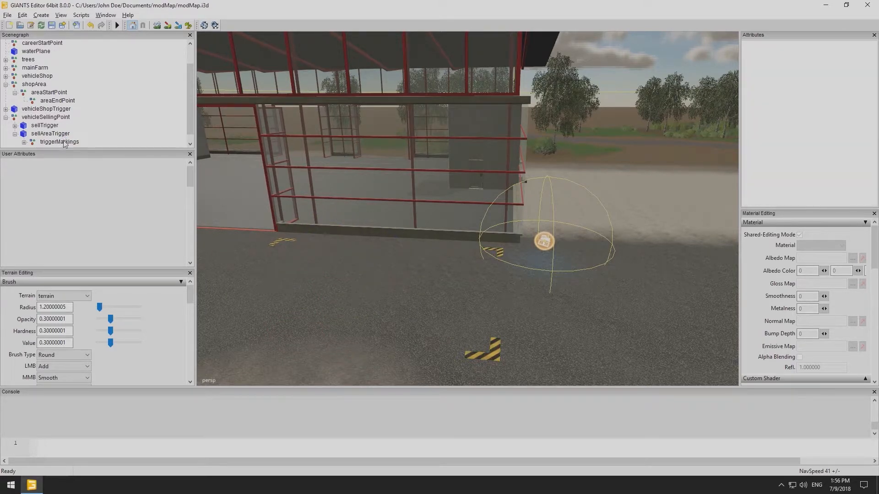
pyautogui.scroll(-1, 63, 141)
pyautogui.click(59, 135)
pyautogui.click(38, 125)
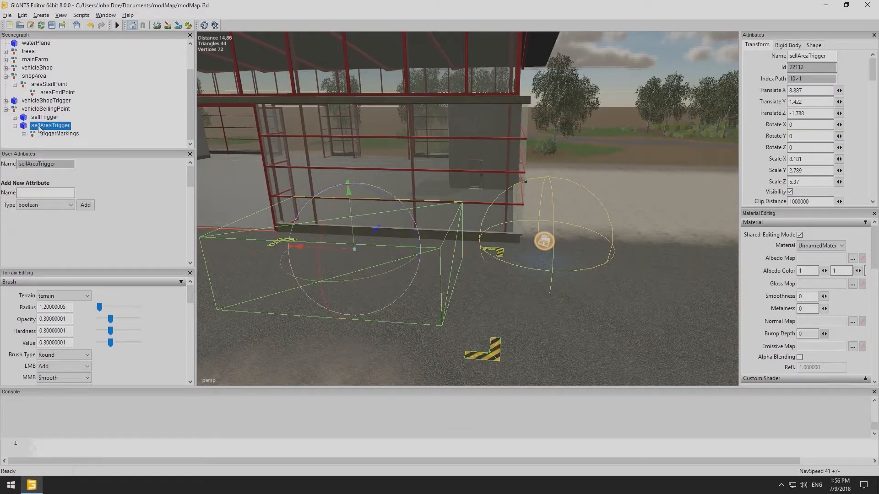
pyautogui.moveTo(314, 249); pyautogui.dragTo(319, 248)
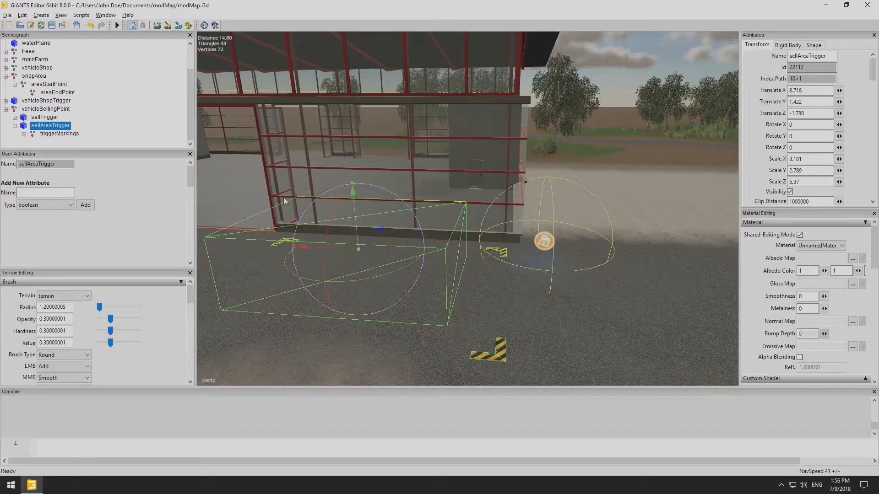
# Step: Inspect the triggerMarkings at the sell area and survey the open ground around the vehicle shop
pyautogui.click(59, 134)
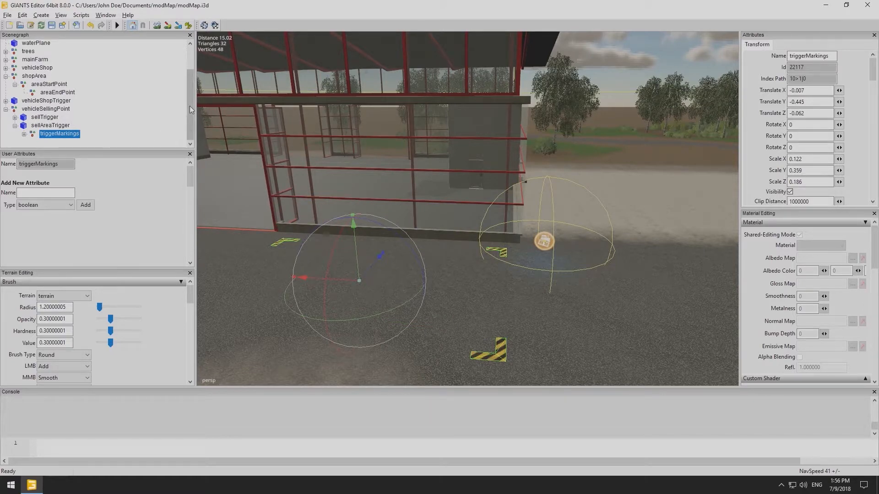
pyautogui.keyDown('alt'); pyautogui.moveTo(371, 245); pyautogui.dragTo(376, 241, button='middle'); pyautogui.keyUp('alt')
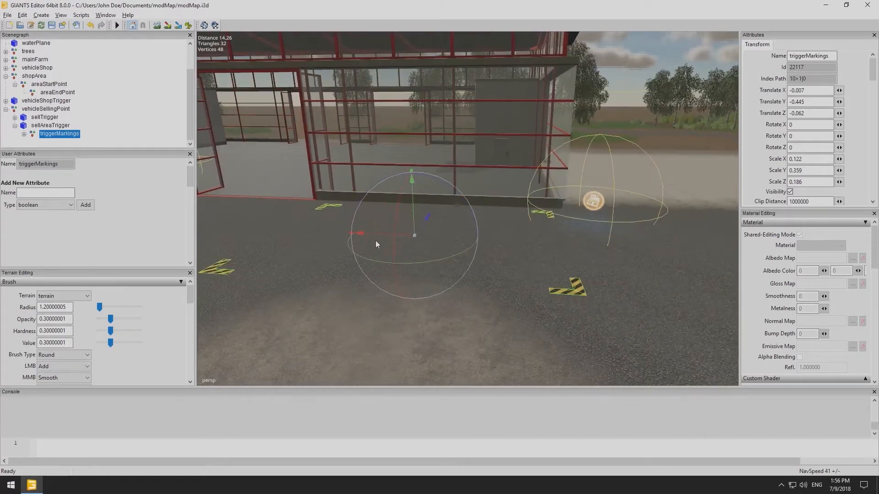
pyautogui.click(537, 328)
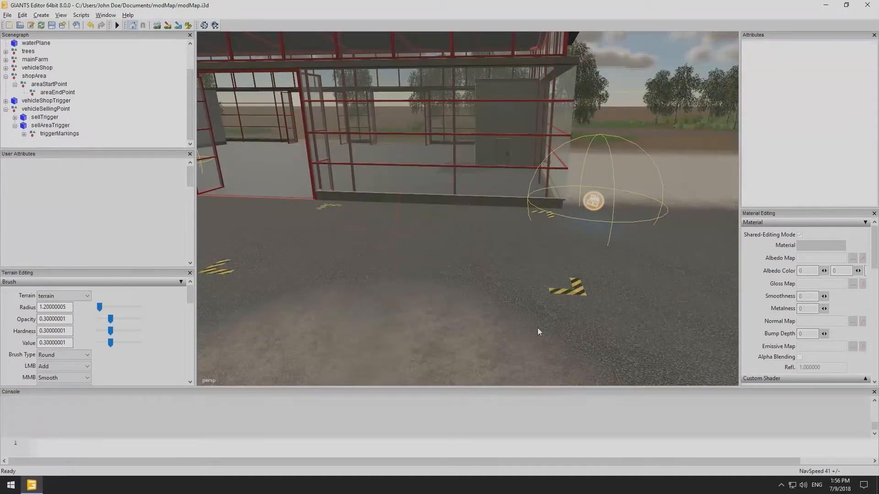
pyautogui.keyDown('alt'); pyautogui.moveTo(537, 327); pyautogui.dragTo(482, 334, button='right'); pyautogui.keyUp('alt')
pyautogui.keyDown('alt'); pyautogui.moveTo(481, 333); pyautogui.dragTo(590, 337); pyautogui.keyUp('alt')
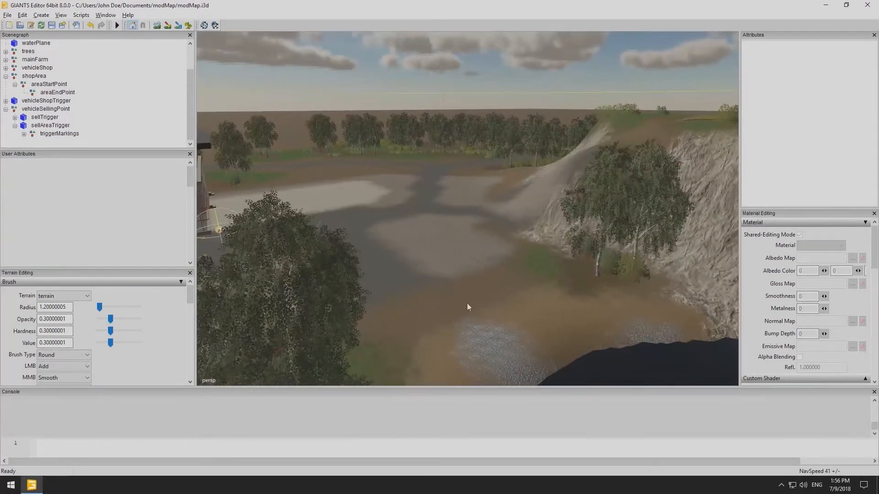
pyautogui.scroll(5, 463, 293)
pyautogui.keyDown('alt'); pyautogui.moveTo(392, 268); pyautogui.dragTo(392, 298, button='middle'); pyautogui.keyUp('alt')
pyautogui.scroll(3, 394, 297)
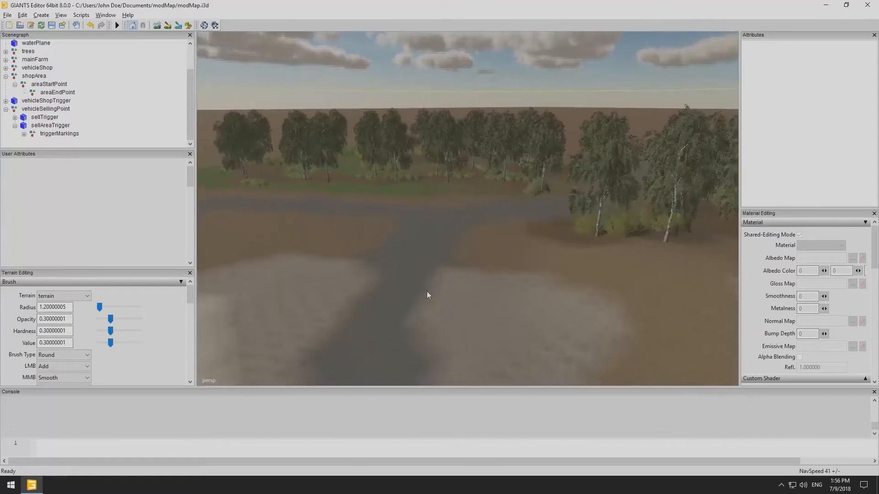
pyautogui.keyDown('alt'); pyautogui.moveTo(427, 291); pyautogui.dragTo(301, 300); pyautogui.keyUp('alt')
pyautogui.scroll(-2, 301, 300)
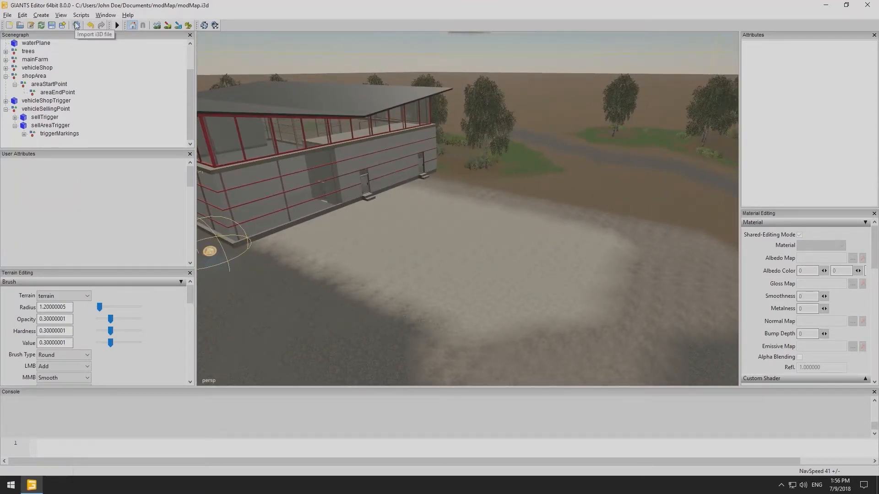
# Step: Import the Selling Station Prefab from the prefab library into the map
pyautogui.click(100, 18)
pyautogui.click(121, 89)
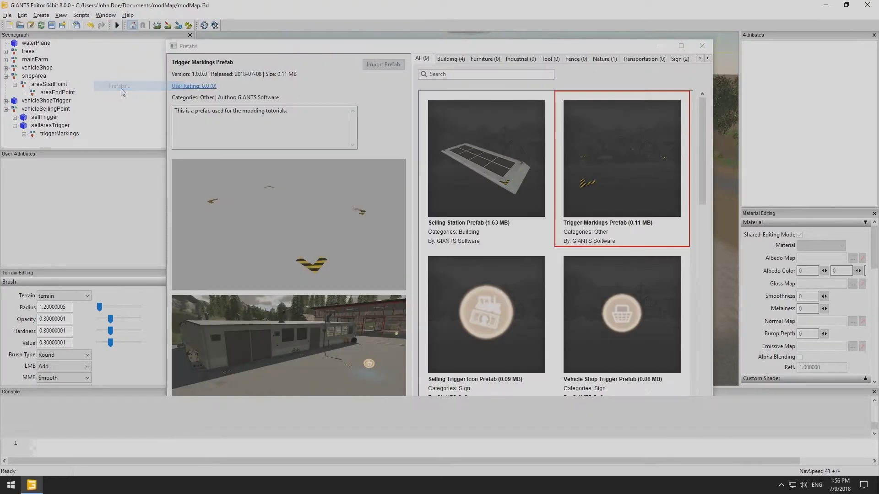
pyautogui.click(476, 185)
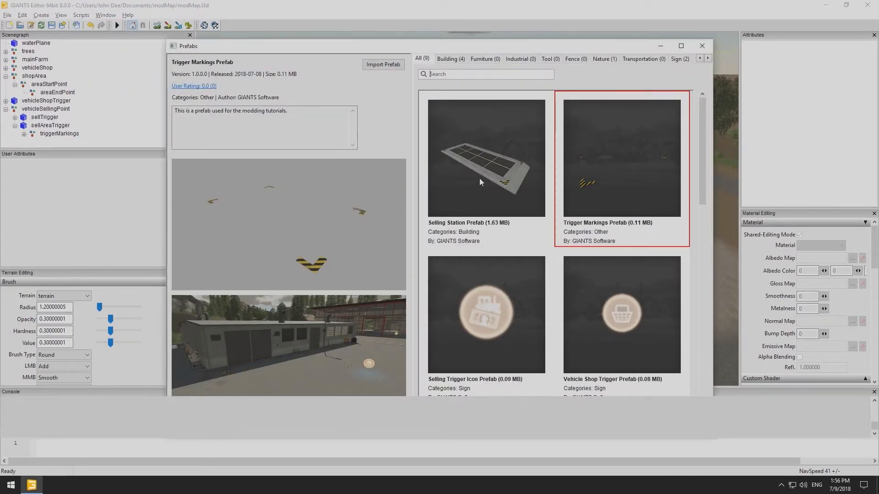
pyautogui.click(383, 65)
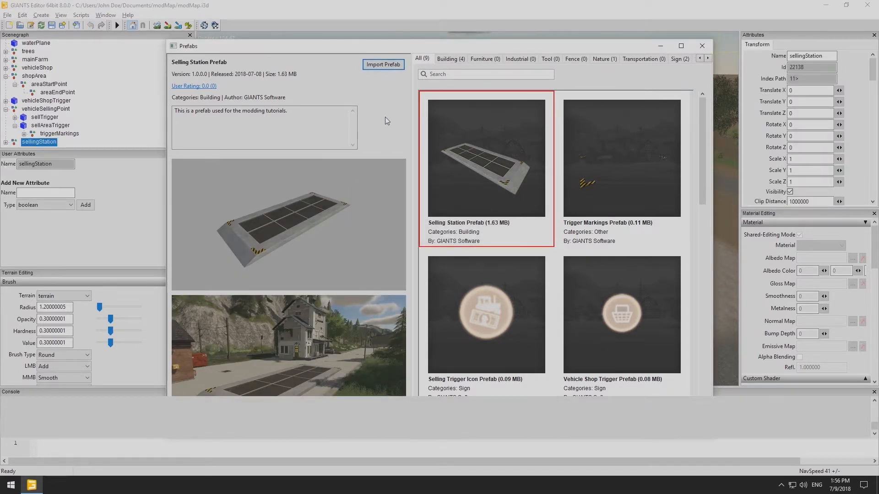
pyautogui.click(701, 46)
# Step: Place the sellingStation on the gravel beside the vehicle shop, at about X 102.858, Y 80, Z -43.275
pyautogui.hotkey('ctrl', 'b')
pyautogui.moveTo(556, 249); pyautogui.dragTo(587, 221)
pyautogui.moveTo(523, 227); pyautogui.dragTo(485, 218)
pyautogui.moveTo(546, 214); pyautogui.dragTo(567, 191)
pyautogui.scroll(3, 494, 230)
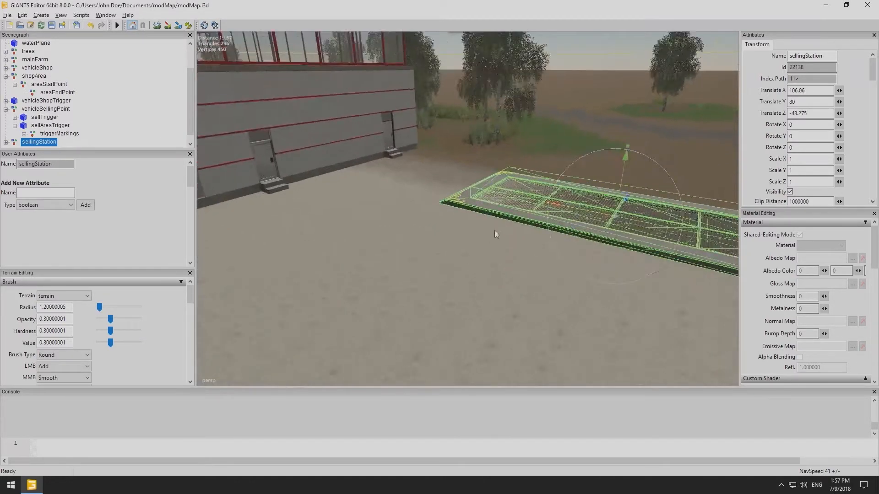
pyautogui.keyDown('alt'); pyautogui.moveTo(494, 230); pyautogui.dragTo(401, 219, button='middle'); pyautogui.keyUp('alt')
pyautogui.moveTo(302, 191); pyautogui.dragTo(343, 206)
pyautogui.click(284, 321)
pyautogui.keyDown('alt'); pyautogui.moveTo(284, 320); pyautogui.dragTo(352, 326, button='middle'); pyautogui.keyUp('alt')
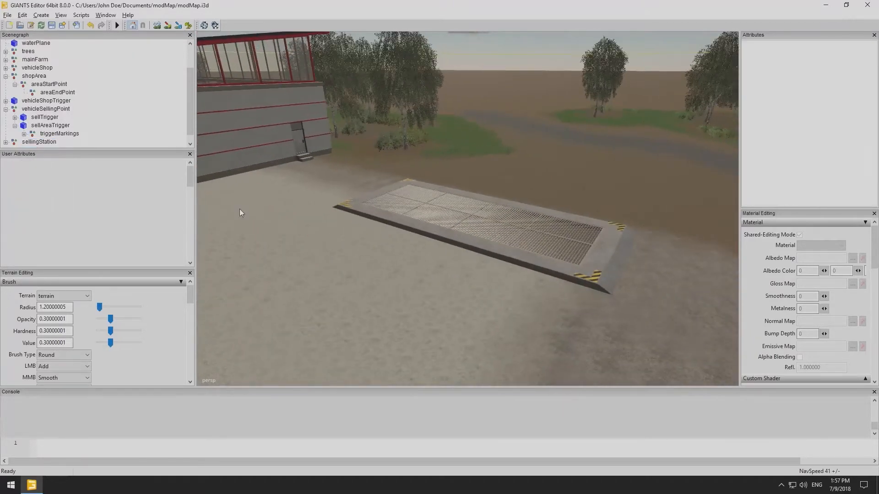
pyautogui.scroll(-2, 166, 135)
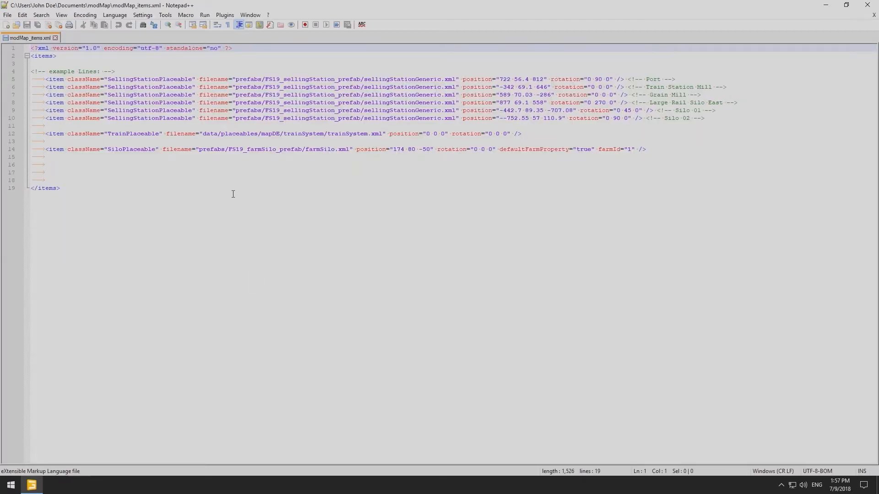
# Step: In modMap_items.xml in Notepad++, examine the Port selling station line's class name, prefab file path and position
pyautogui.doubleClick(169, 79)
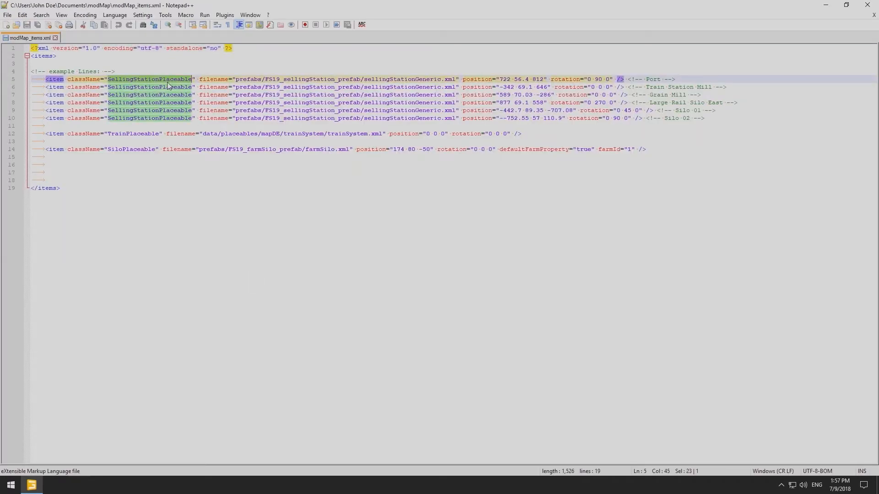
pyautogui.click(258, 79)
pyautogui.doubleClick(259, 79)
pyautogui.doubleClick(328, 81)
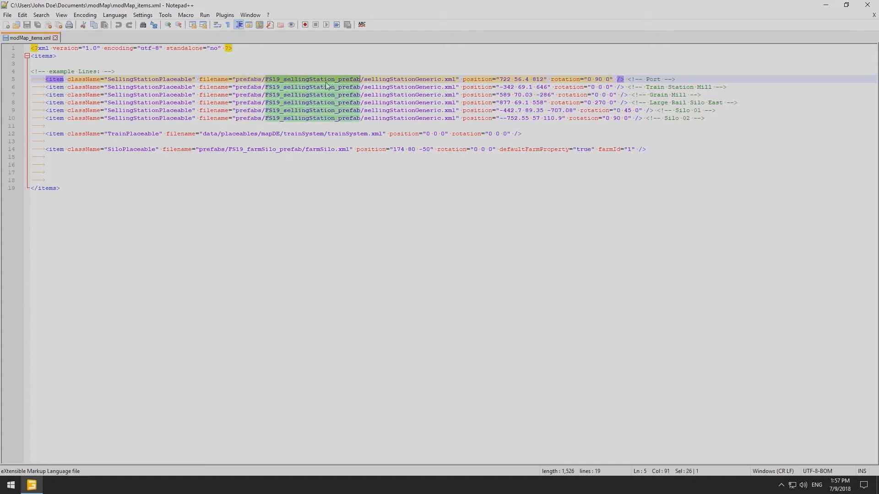
pyautogui.doubleClick(394, 81)
pyautogui.doubleClick(505, 80)
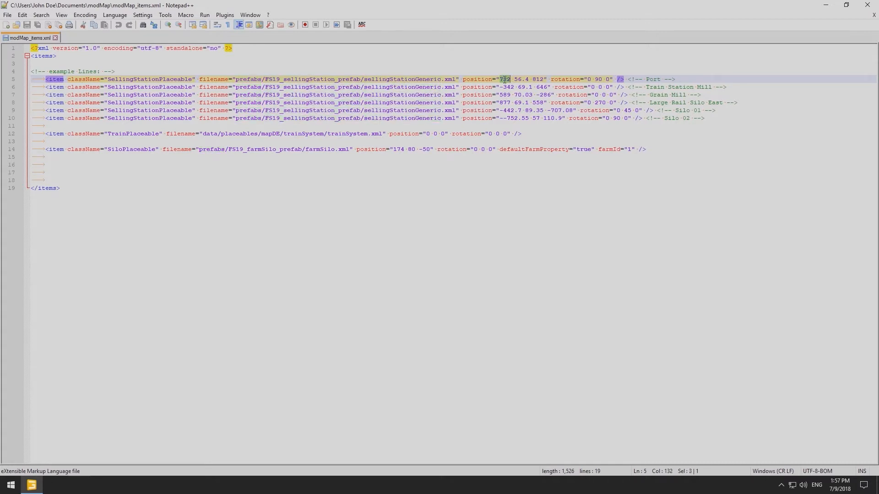
pyautogui.doubleClick(518, 79)
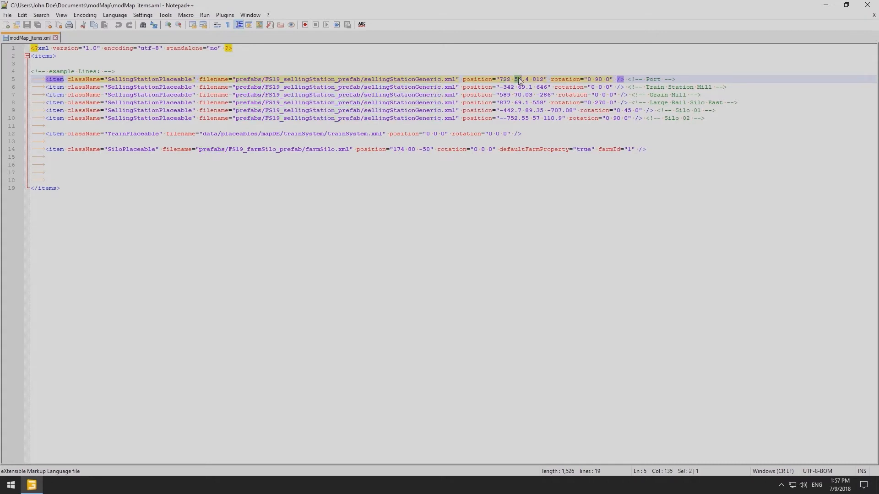
pyautogui.click(694, 79)
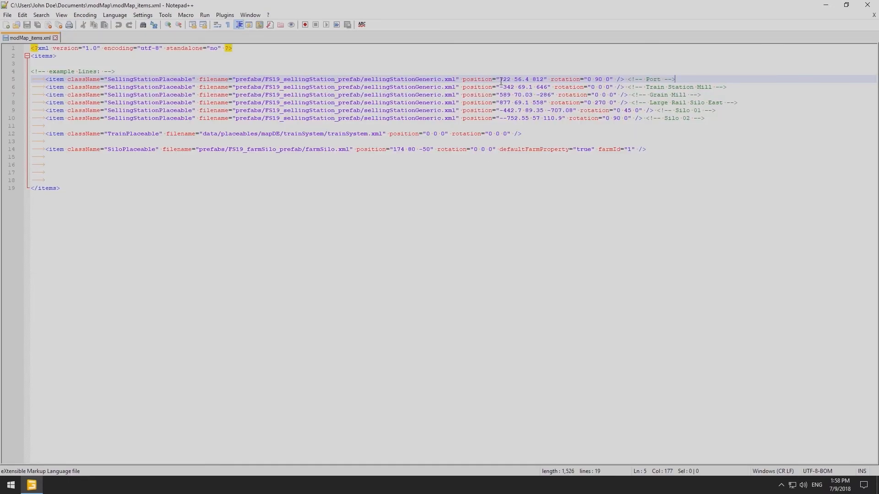
# Step: Set the Port selling station's position to "102 80 43", save modMap_items.xml and minimize Notepad++
pyautogui.moveTo(500, 81); pyautogui.dragTo(539, 81)
pyautogui.write('102 80 43')
pyautogui.hotkey('ctrl', 's')
pyautogui.click(825, 5)
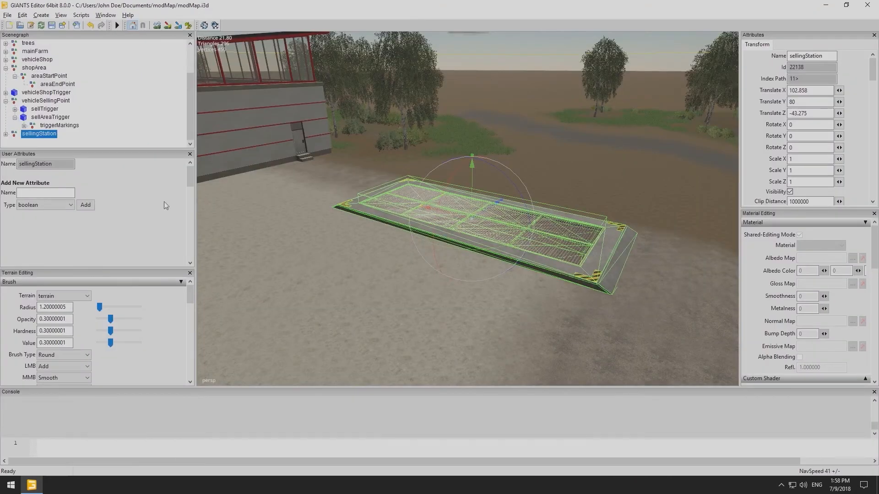
# Step: Delete the sellingStation object from the map scene in GIANTS Editor
pyautogui.click(60, 140)
pyautogui.click(41, 134)
pyautogui.press('Delete')
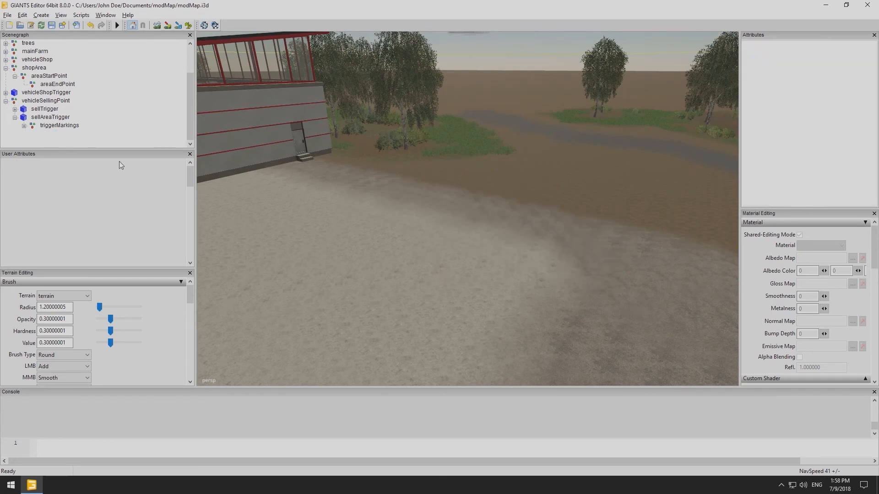